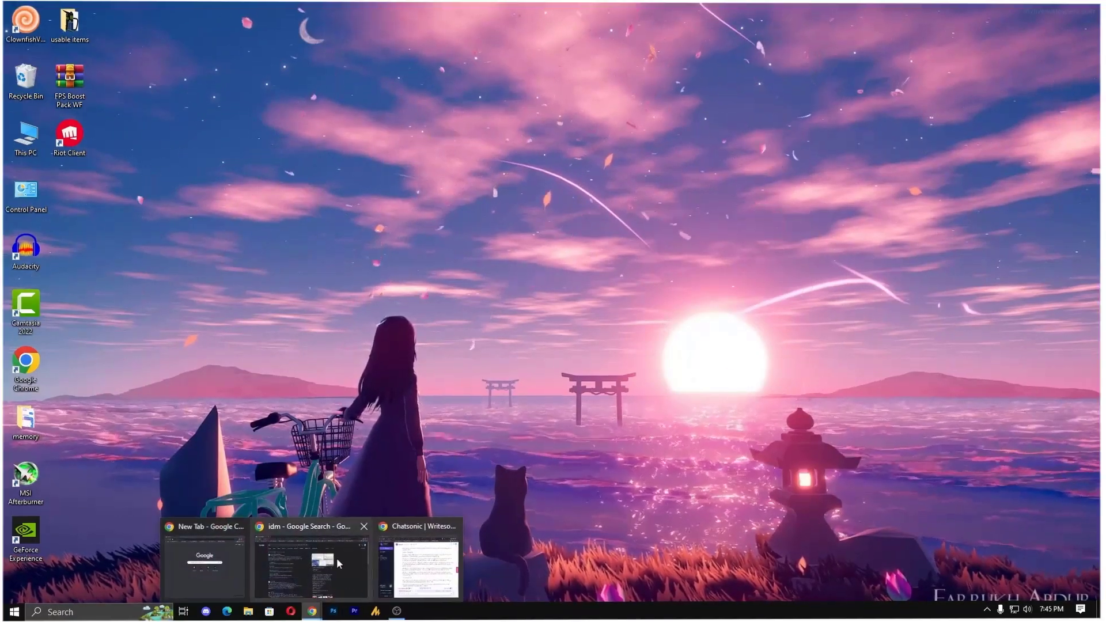
Step: Download the IDM 30-day free trial installer from the Internet Download Manager website
{"action": "left_click", "coordinate": [309, 571]}
{"action": "left_click", "coordinate": [273, 211]}
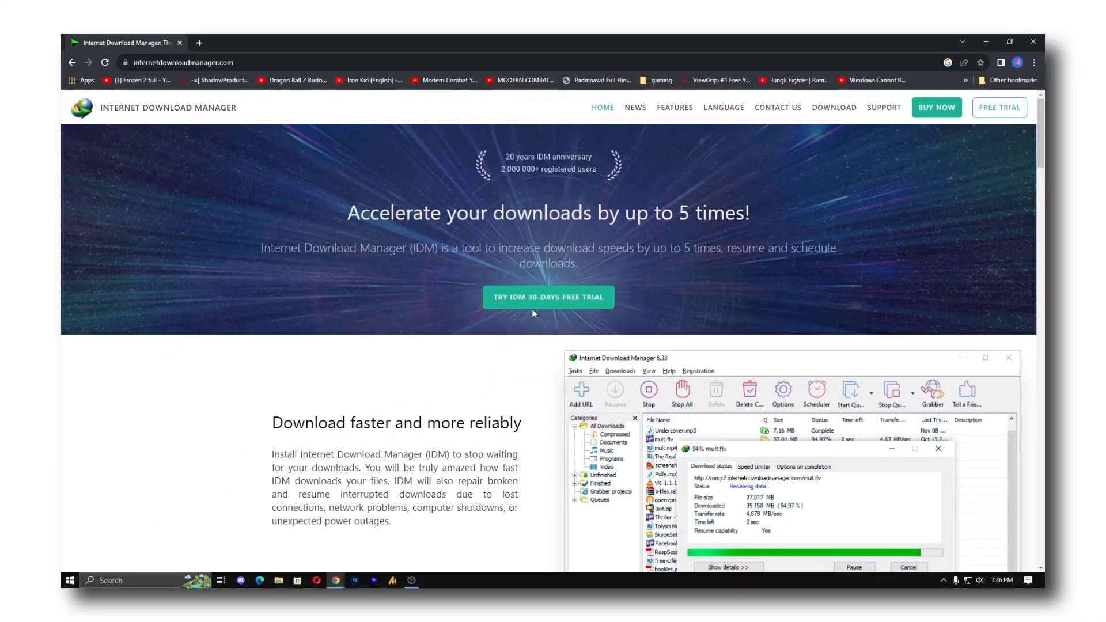
{"action": "left_click", "coordinate": [580, 301]}
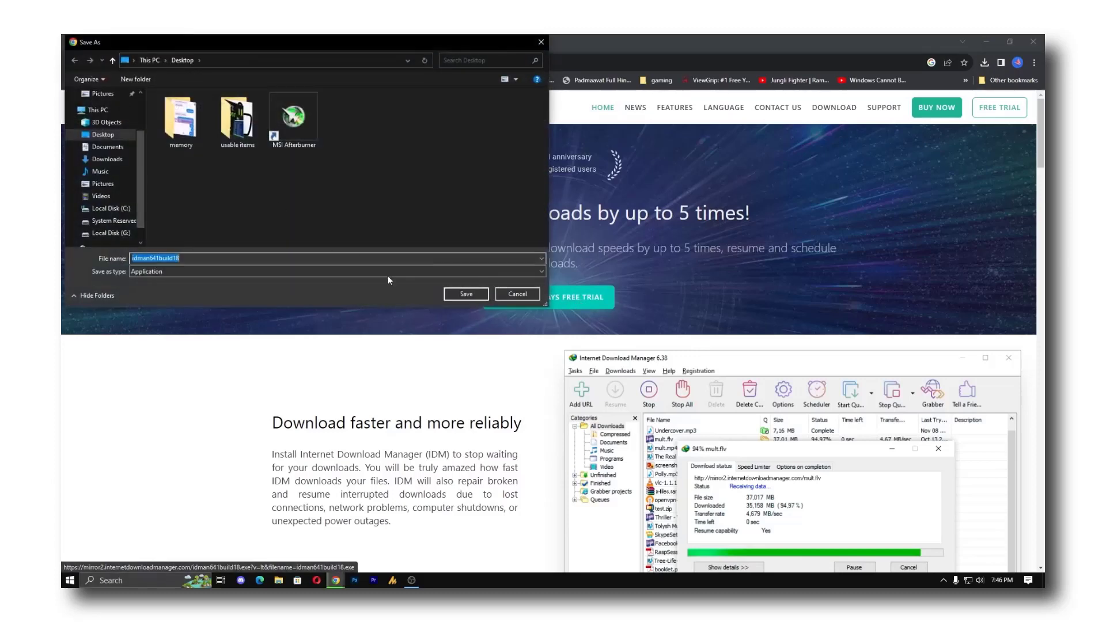
{"action": "left_click", "coordinate": [465, 294]}
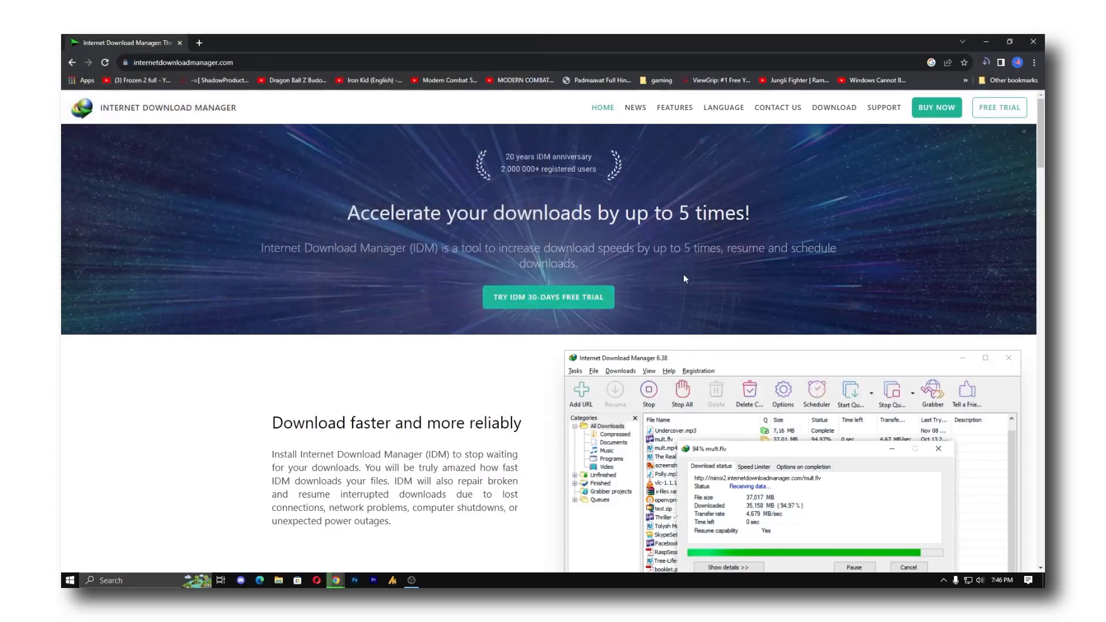
Step: Set the downloading IDM installer to open automatically when finished
{"action": "left_click", "coordinate": [984, 63]}
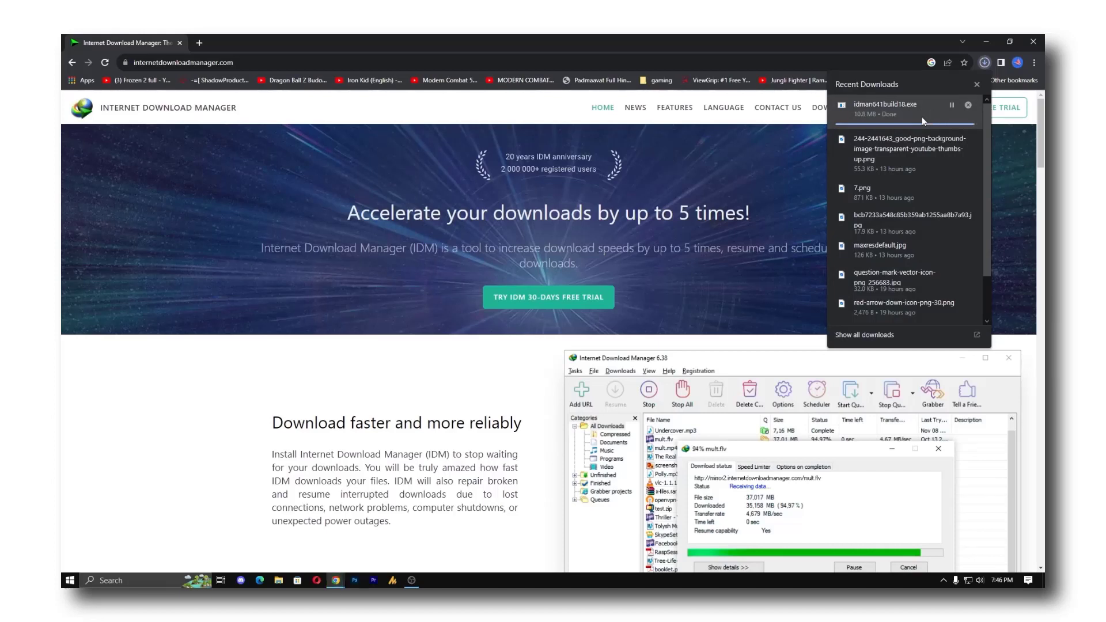
{"action": "right_click", "coordinate": [873, 109]}
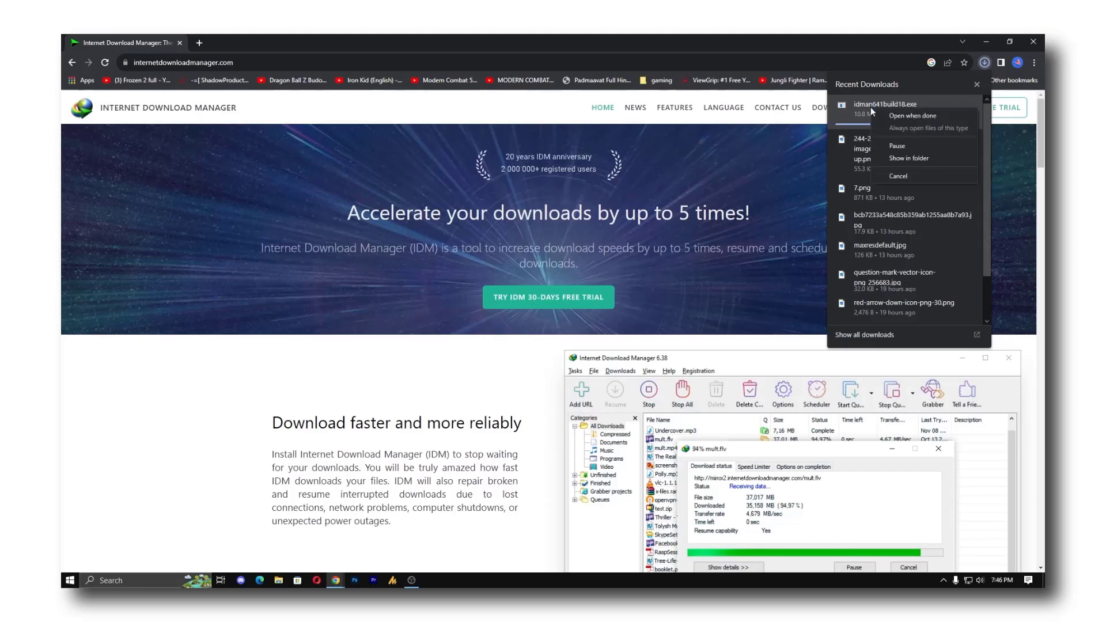
{"action": "left_click", "coordinate": [907, 116]}
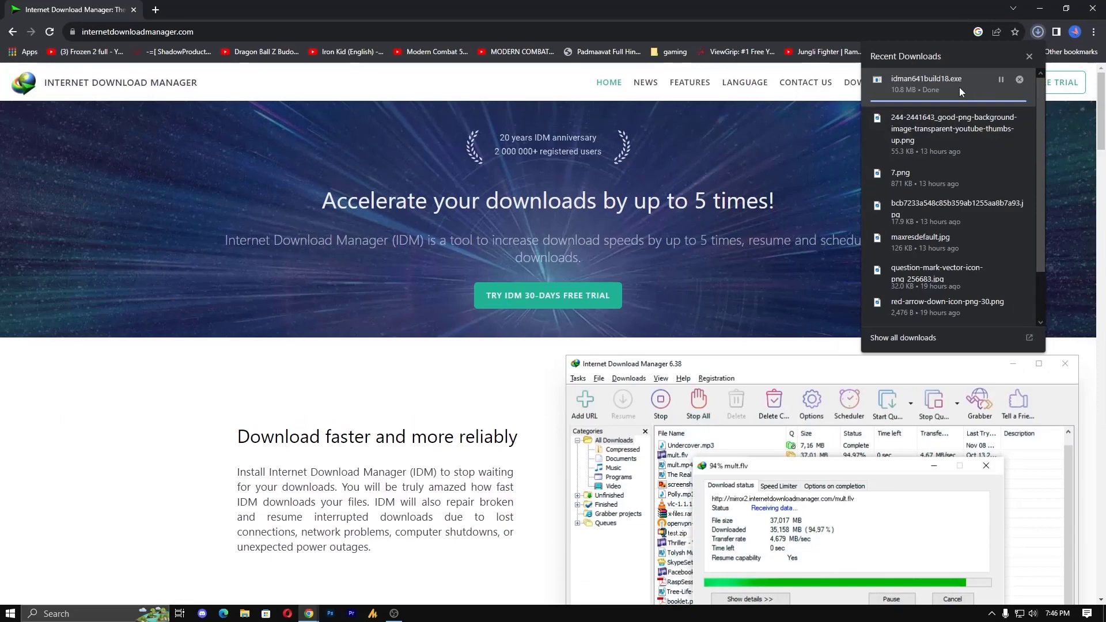
{"action": "left_click", "coordinate": [960, 87]}
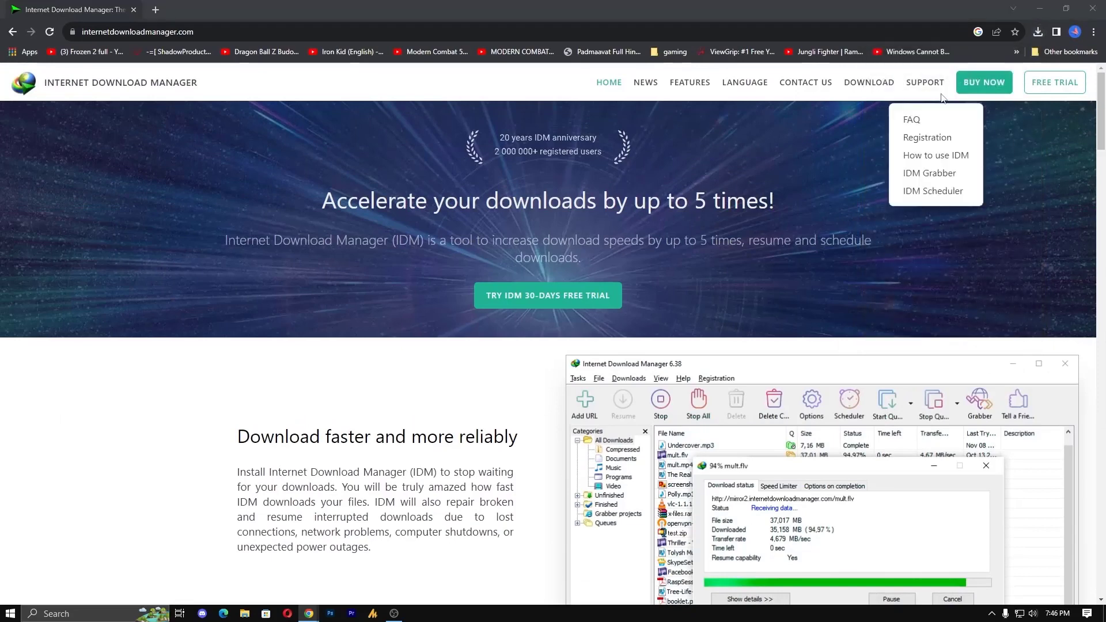
{"action": "left_click", "coordinate": [1039, 33]}
{"action": "left_click", "coordinate": [916, 94]}
Step: Minimize Chrome, then run IDM setup, accepting the license terms and the default install folder
{"action": "left_click", "coordinate": [1040, 11]}
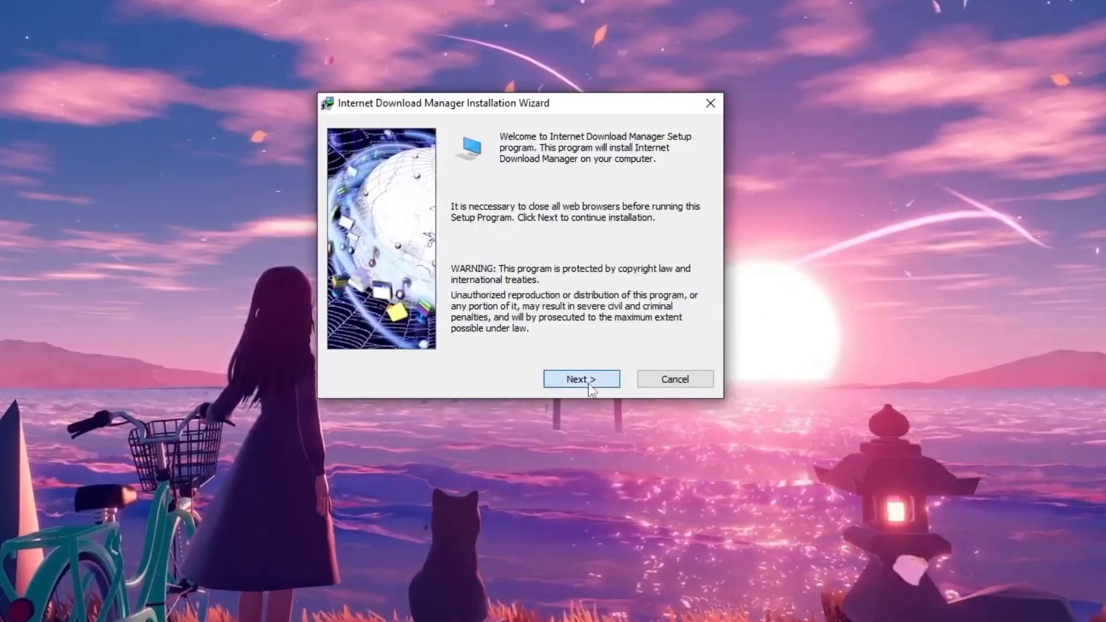
{"action": "left_click", "coordinate": [586, 356]}
{"action": "left_click", "coordinate": [525, 343]}
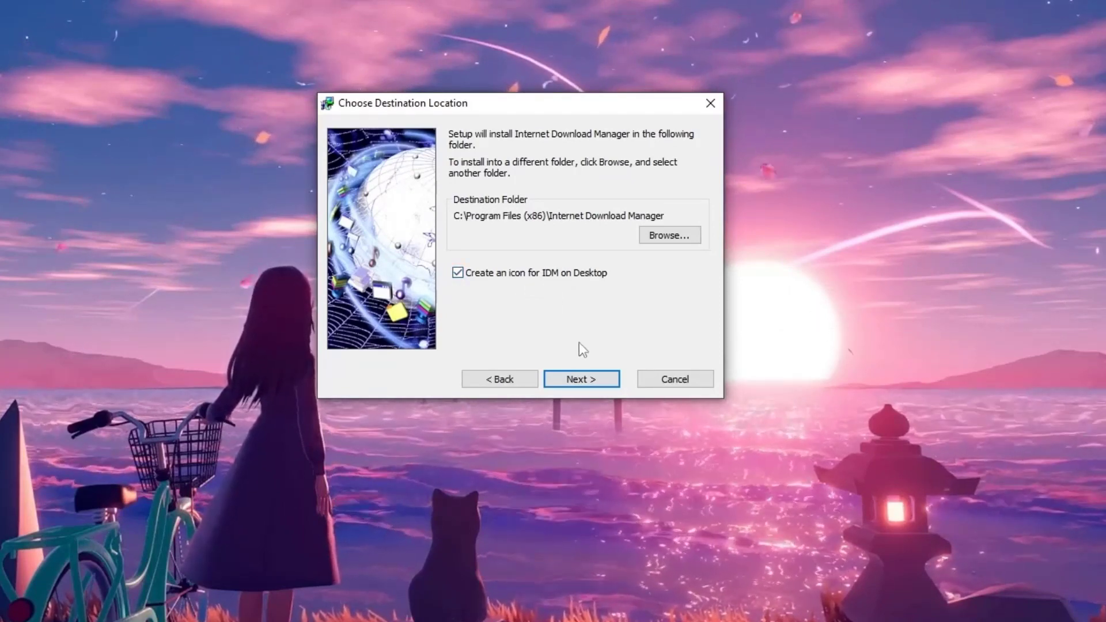
{"action": "left_click", "coordinate": [596, 380]}
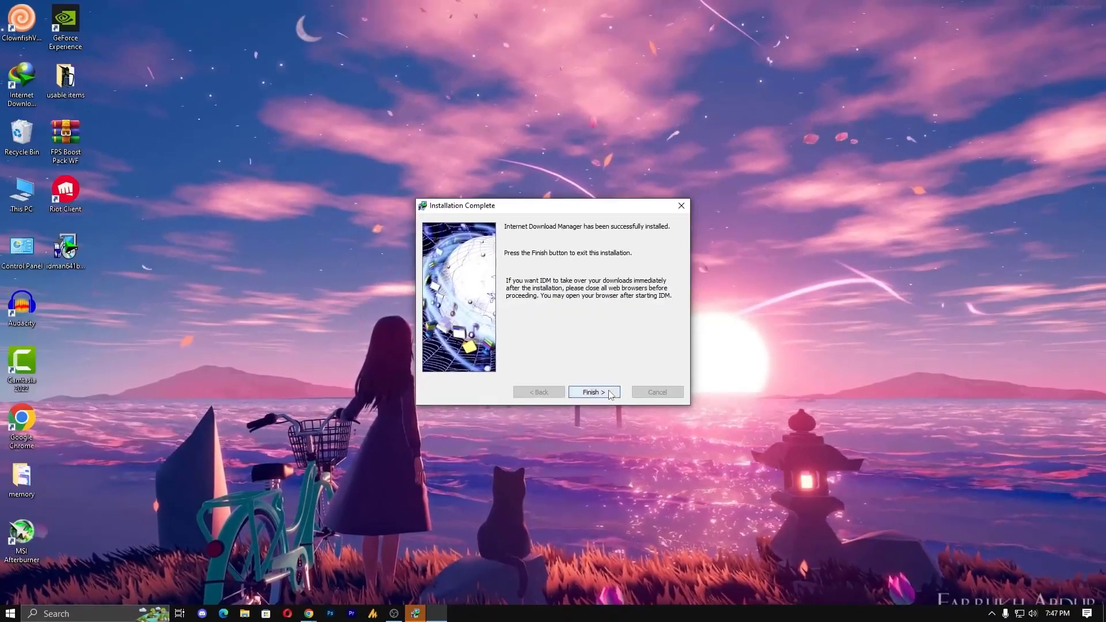
Step: Finish IDM setup, dismiss the Tip of the Day, and close the IDM main window
{"action": "left_click", "coordinate": [609, 395]}
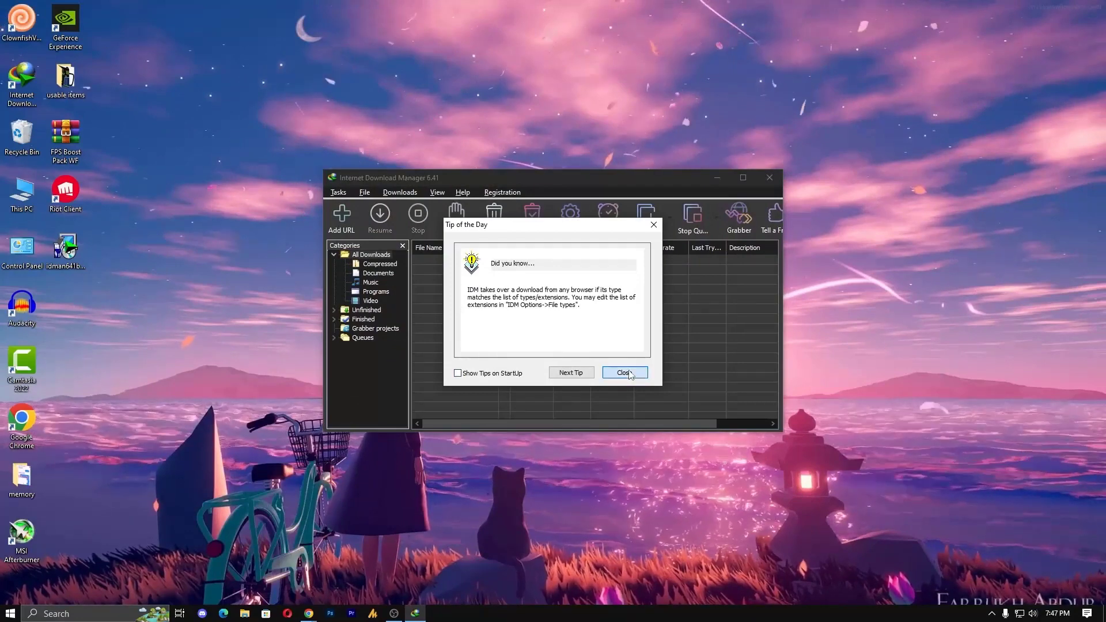
{"action": "left_click", "coordinate": [630, 375]}
{"action": "left_click", "coordinate": [769, 177]}
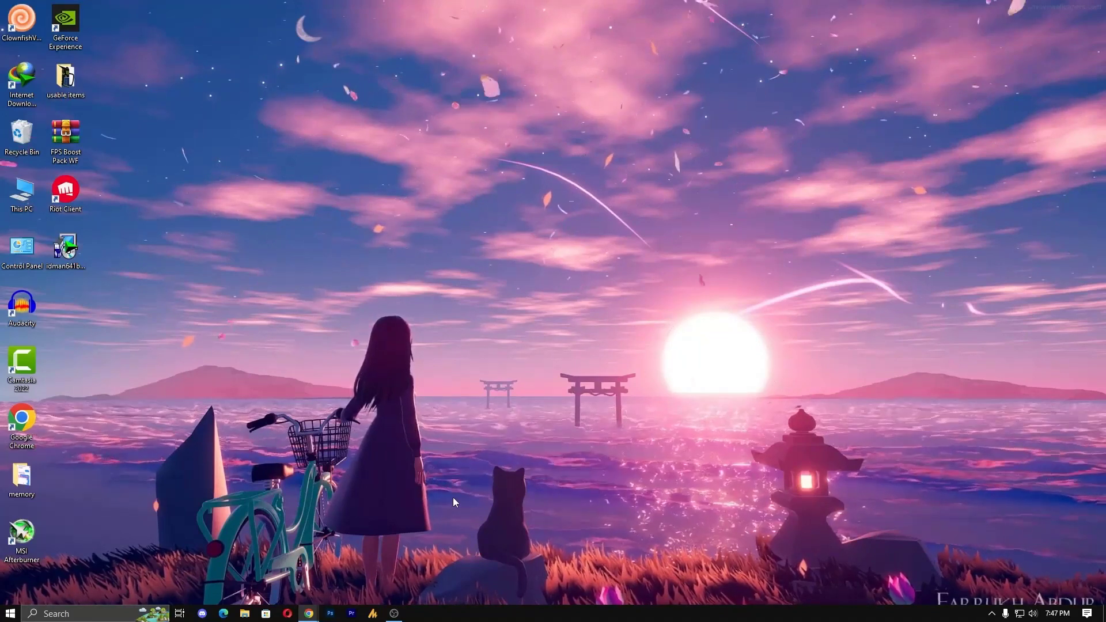
{"action": "mouse_move", "coordinate": [308, 614]}
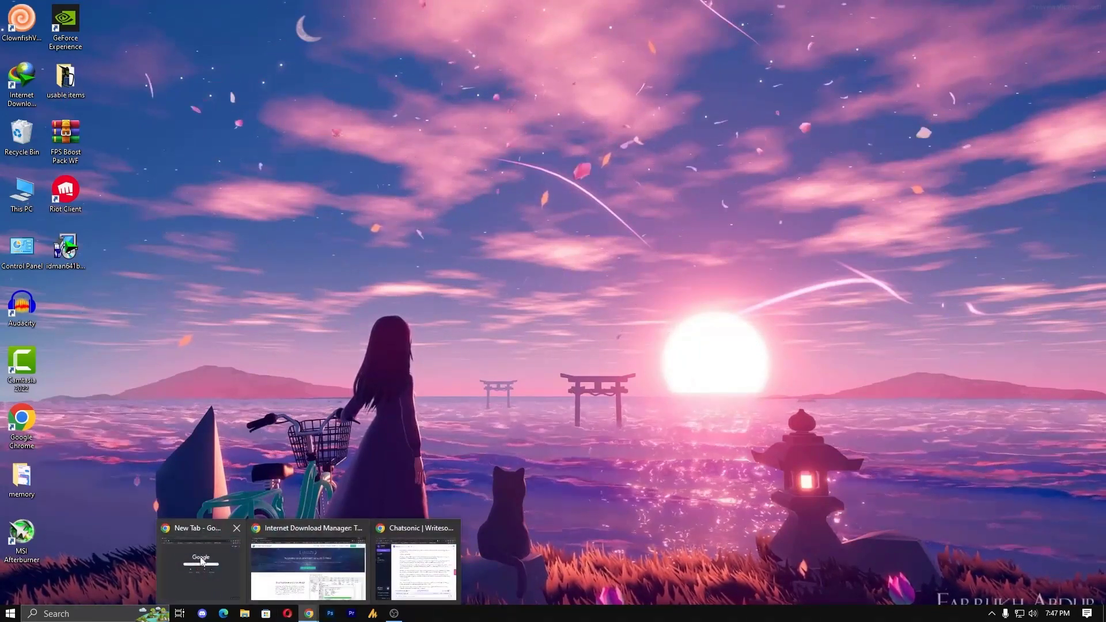
Step: Maximize Chrome and enable the newly added IDM Integration Module from the menu notice
{"action": "left_click", "coordinate": [202, 561]}
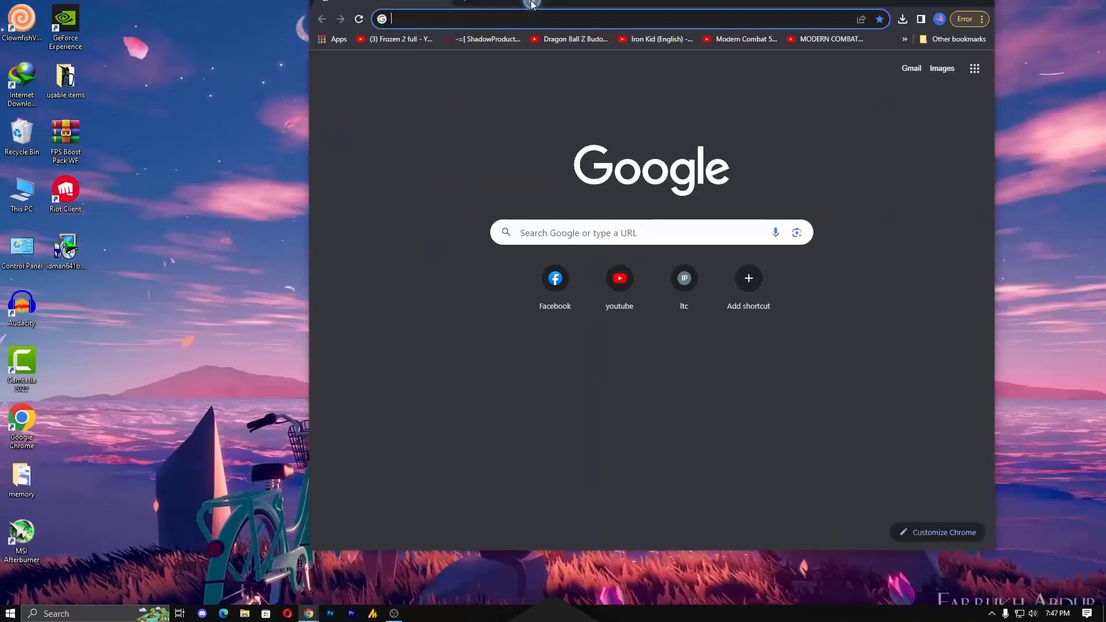
{"action": "double_click", "coordinate": [532, 3]}
{"action": "left_click", "coordinate": [1081, 39]}
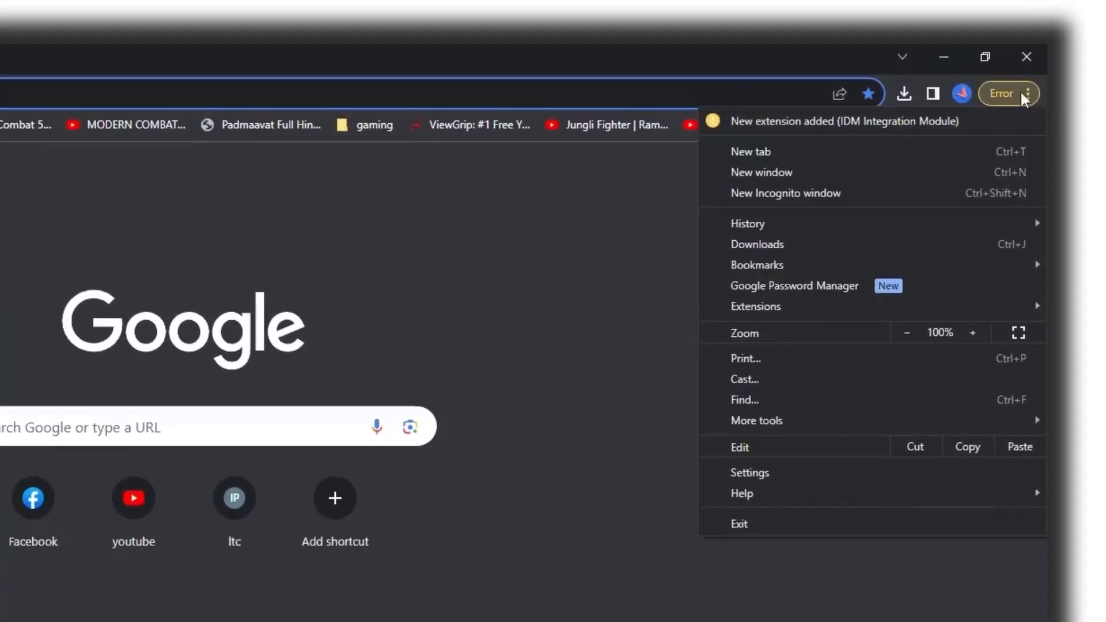
{"action": "left_click", "coordinate": [839, 121]}
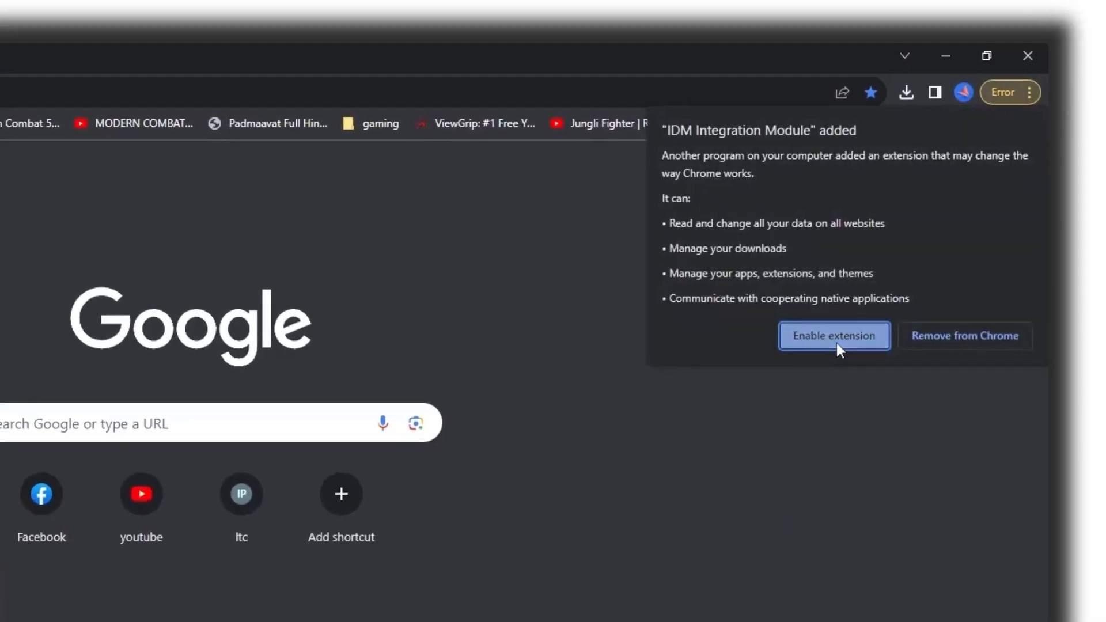
{"action": "left_click", "coordinate": [837, 343]}
{"action": "left_click", "coordinate": [545, 9]}
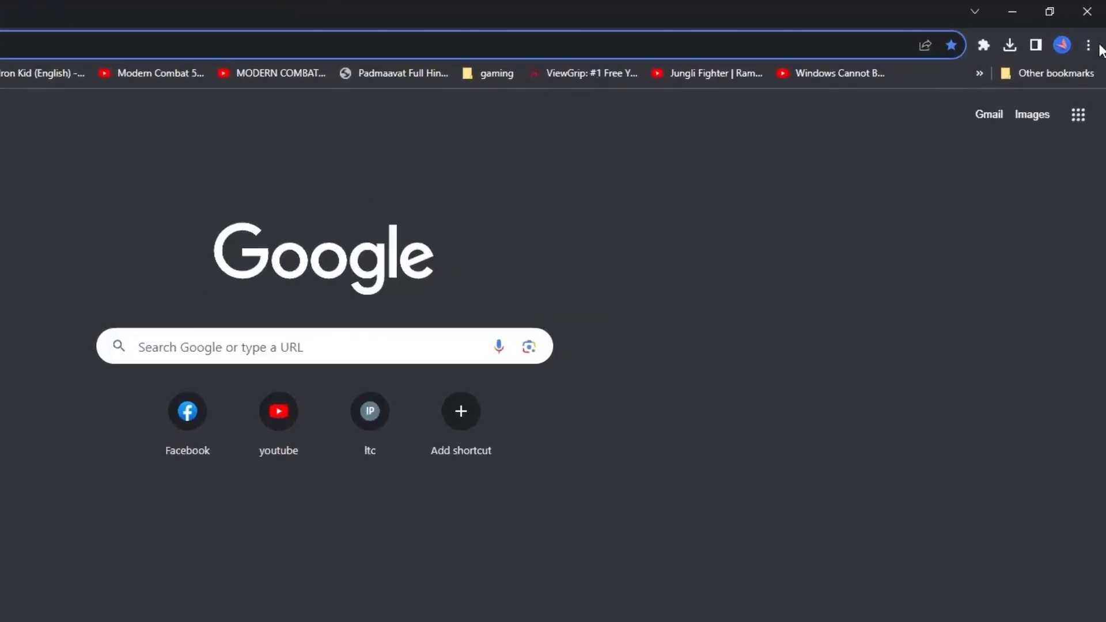
{"action": "left_click", "coordinate": [1089, 45]}
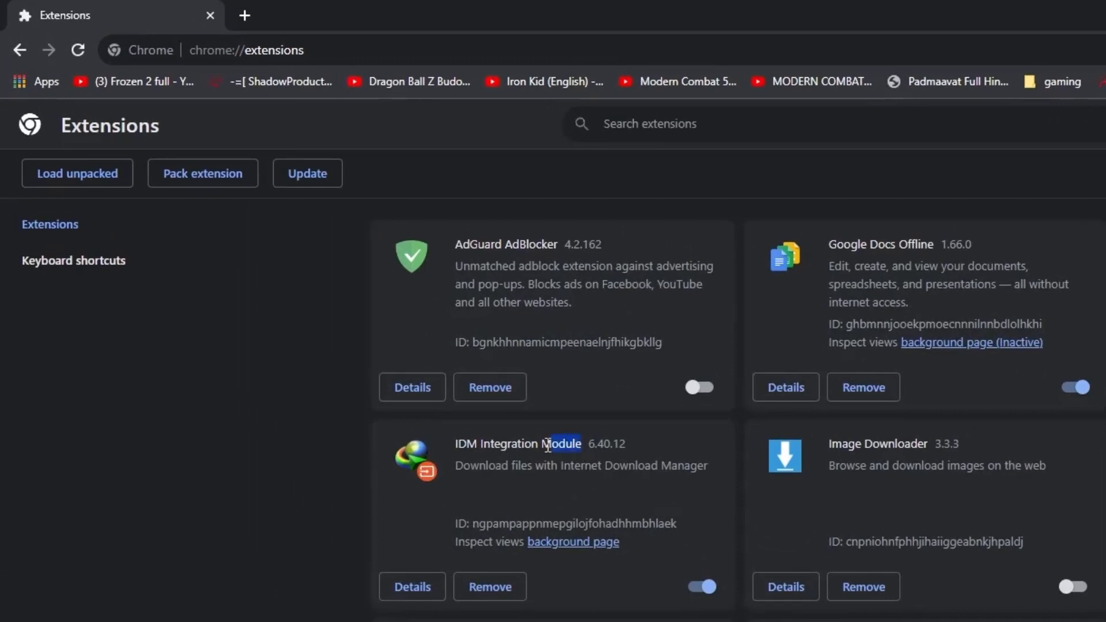
Step: Copy the title 'IDM Integration Module' and search for it in a new tab
{"action": "left_click_drag", "start_coordinate": [547, 445], "coordinate": [463, 447]}
{"action": "right_click", "coordinate": [458, 449]}
{"action": "left_click", "coordinate": [515, 458]}
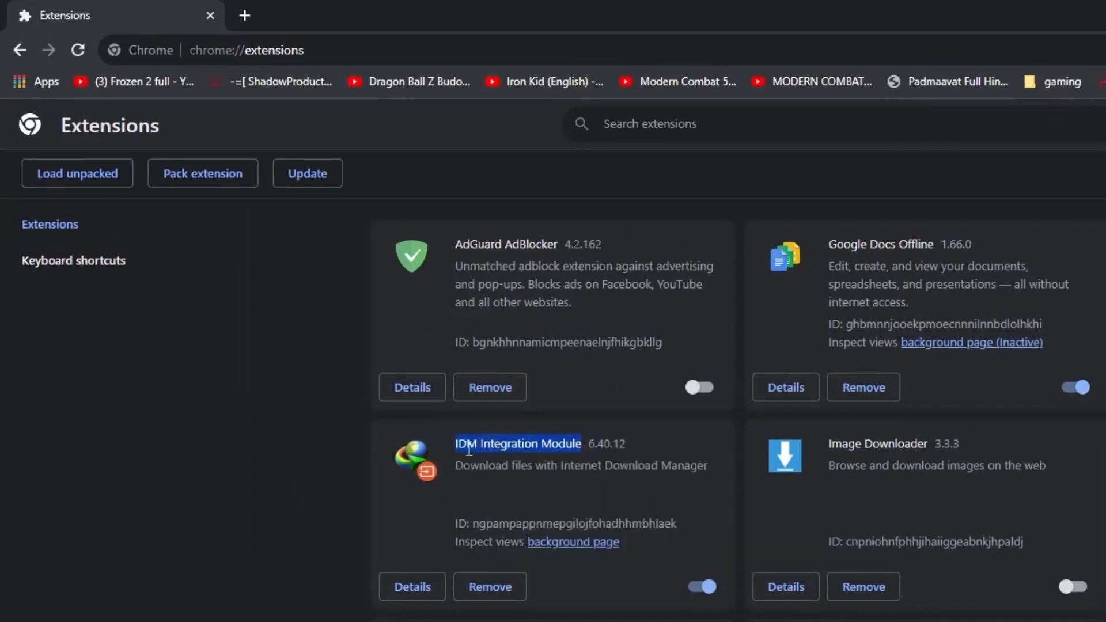
{"action": "left_click", "coordinate": [245, 15]}
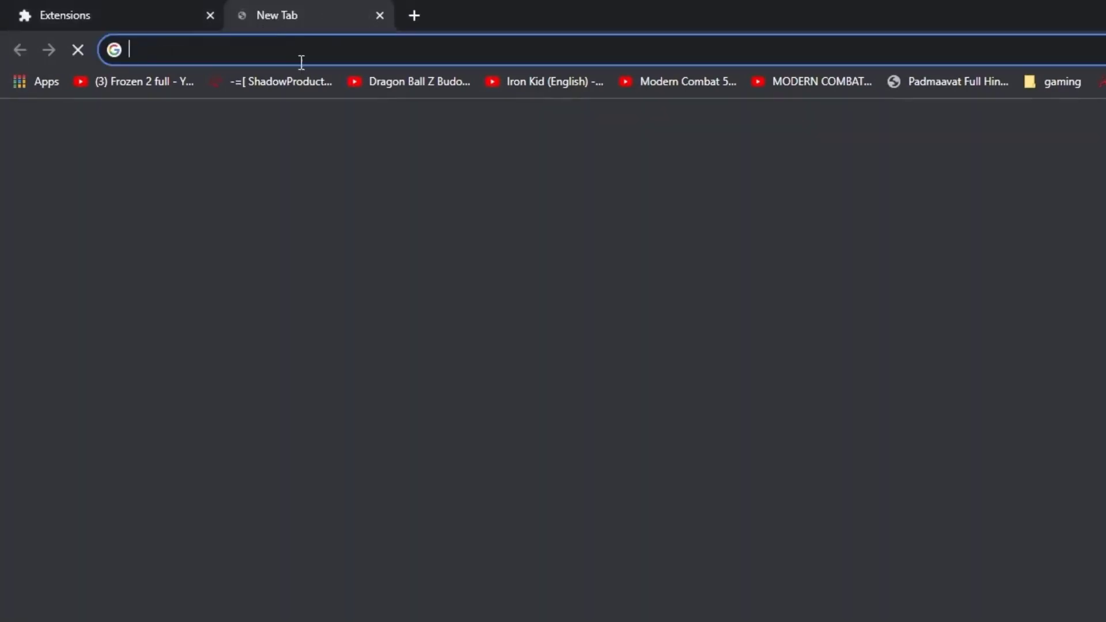
{"action": "left_click", "coordinate": [303, 50]}
{"action": "key", "text": "ctrl+v"}
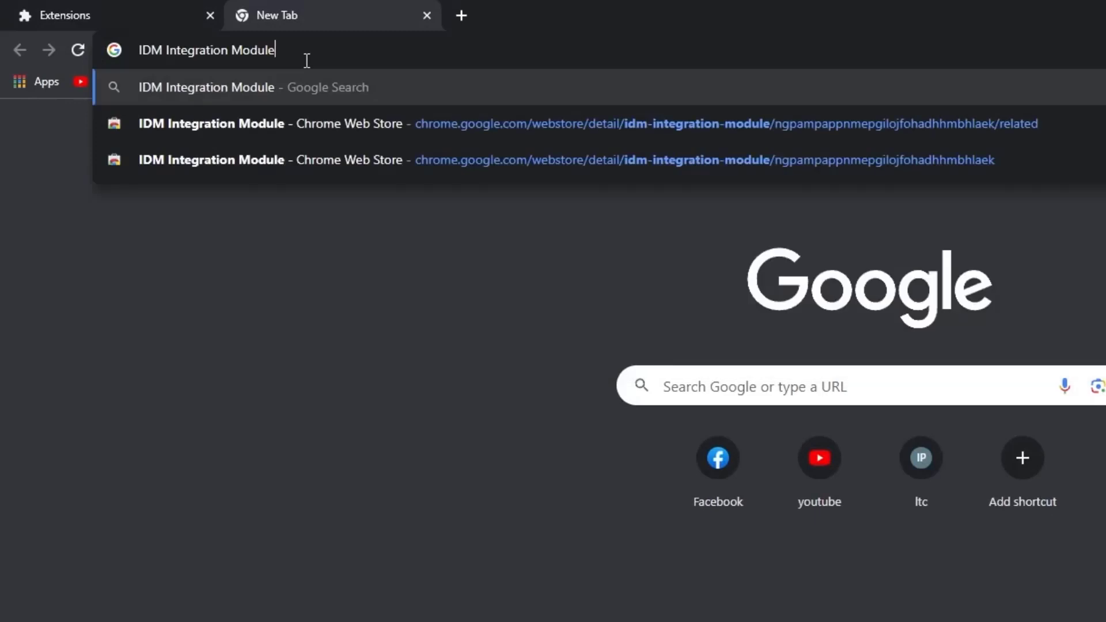
{"action": "key", "text": "Return"}
Step: Open the search result about the missing IDM extension, then its Web Store link
{"action": "left_click", "coordinate": [159, 96]}
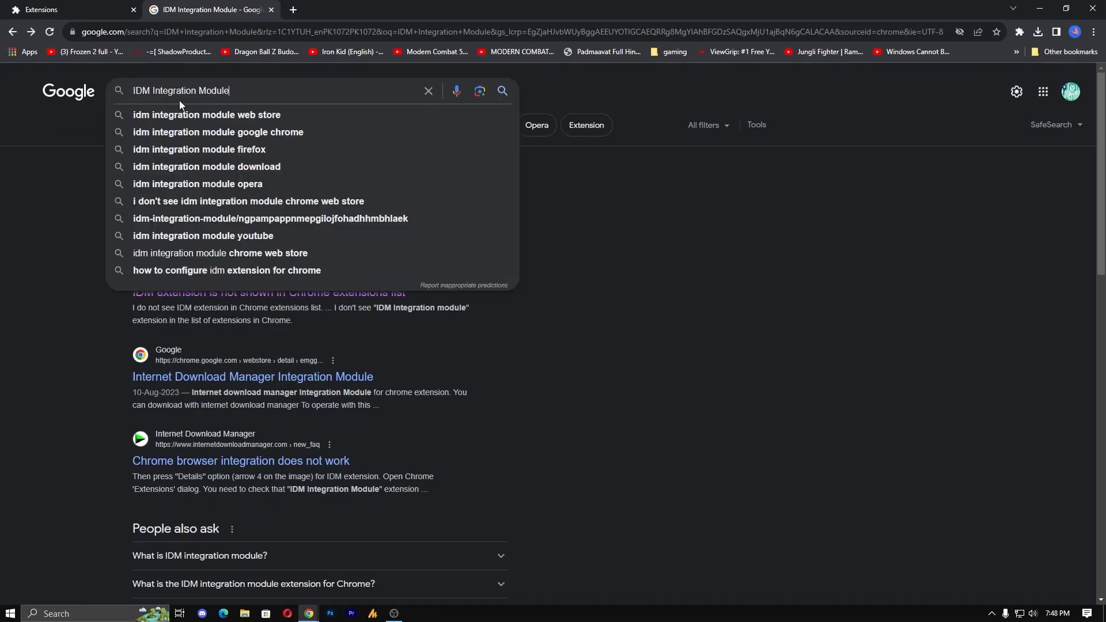
{"action": "left_click", "coordinate": [70, 252]}
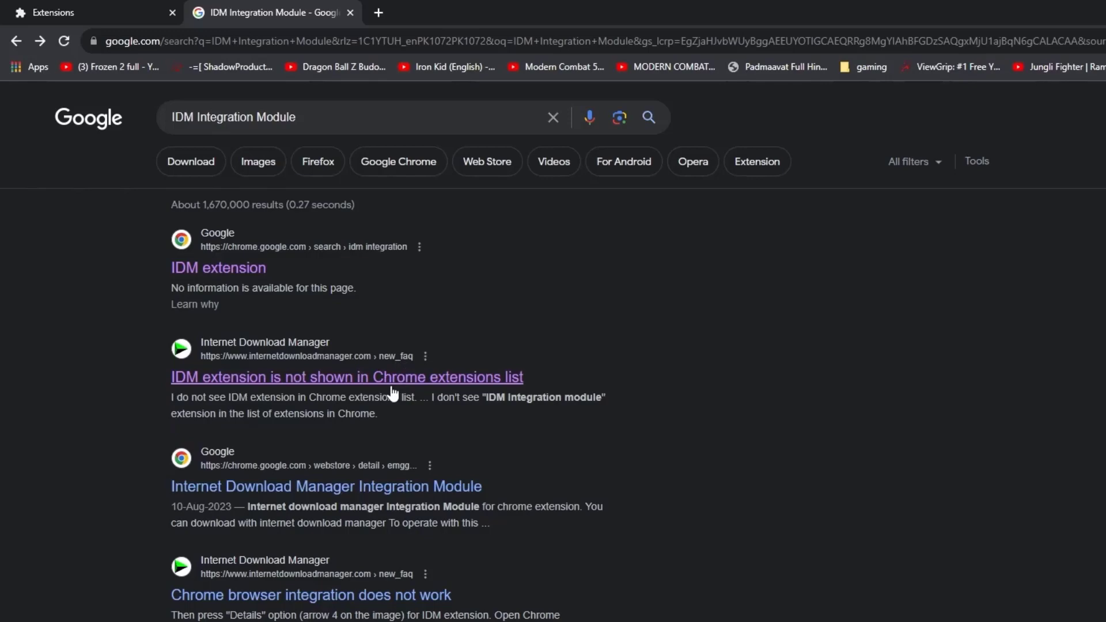
{"action": "left_click", "coordinate": [400, 383]}
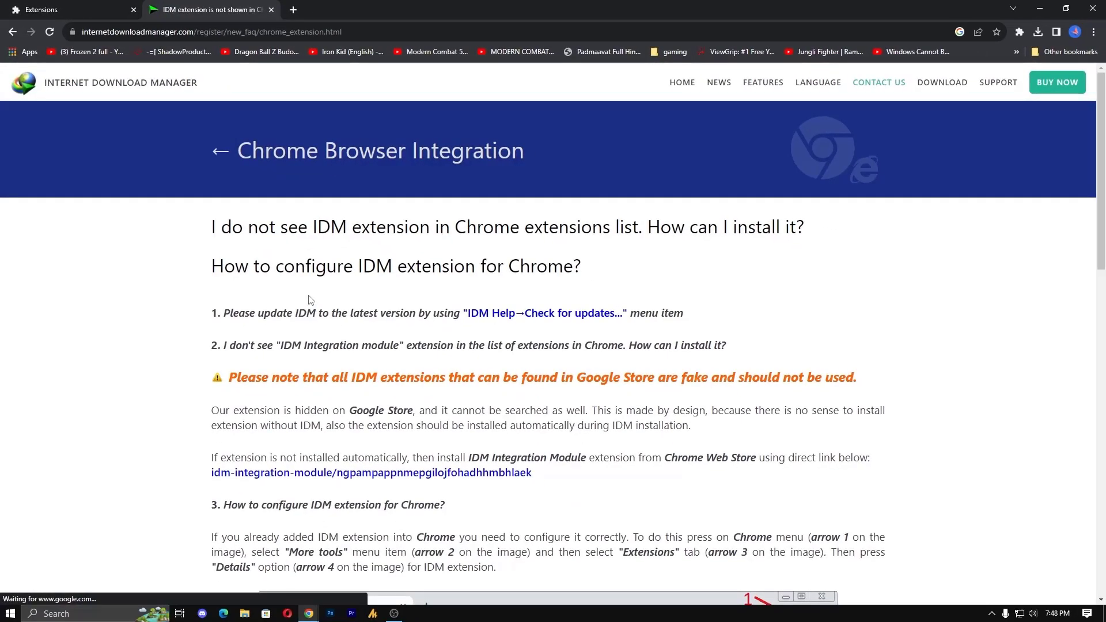
{"action": "scroll", "coordinate": [586, 312], "scroll_direction": "down", "scroll_amount": 3}
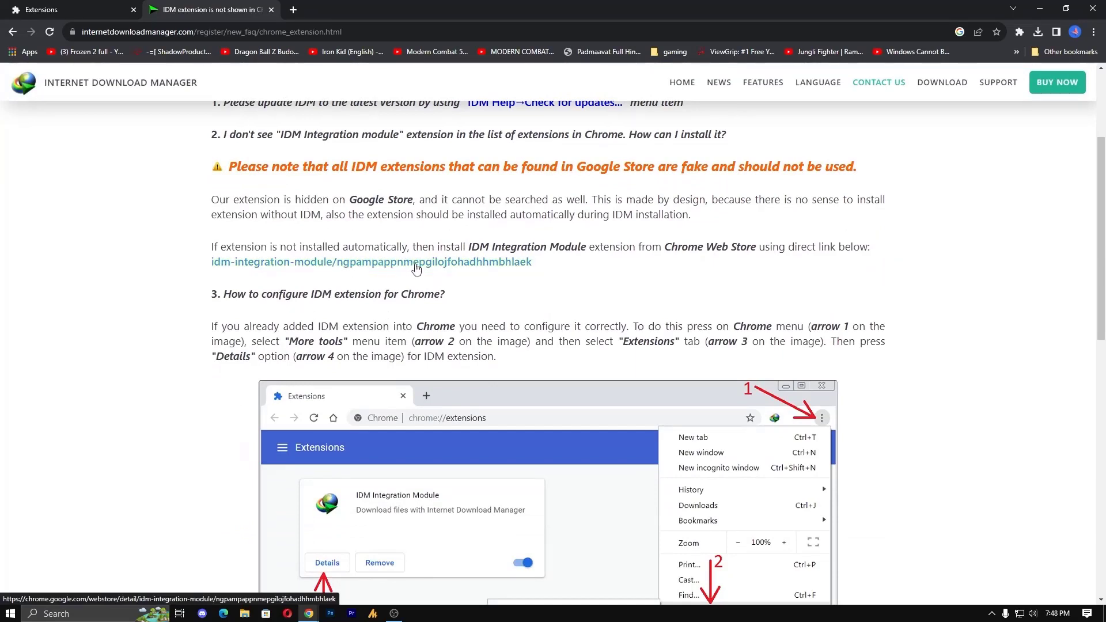
{"action": "left_click", "coordinate": [414, 269]}
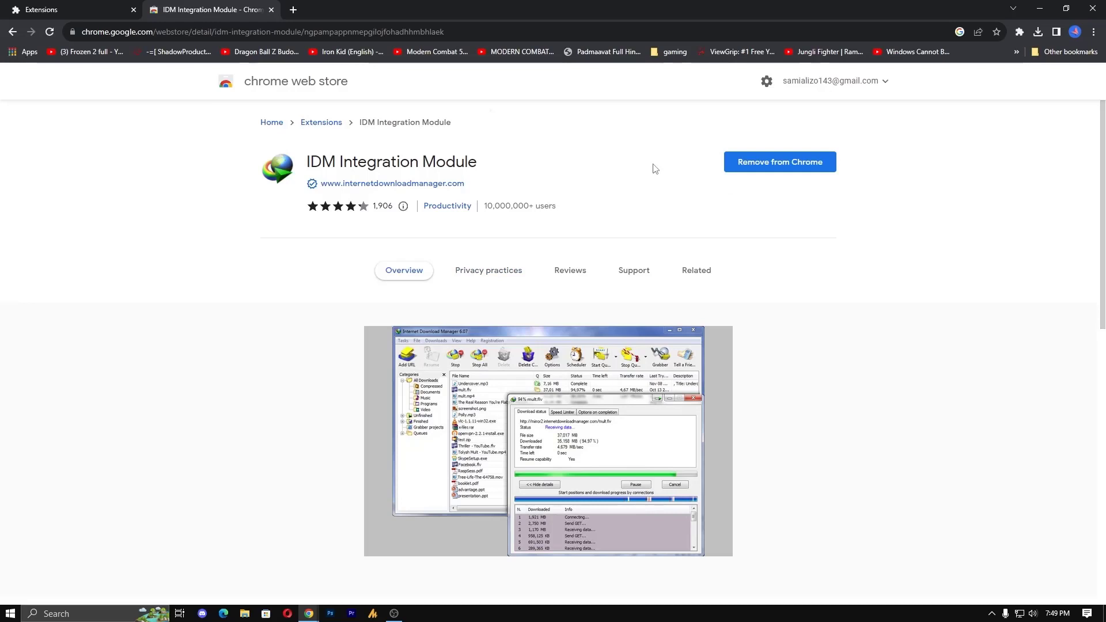
Step: Remove and re-add IDM Integration Module, then close the welcome and Web Store tabs
{"action": "left_click", "coordinate": [769, 165]}
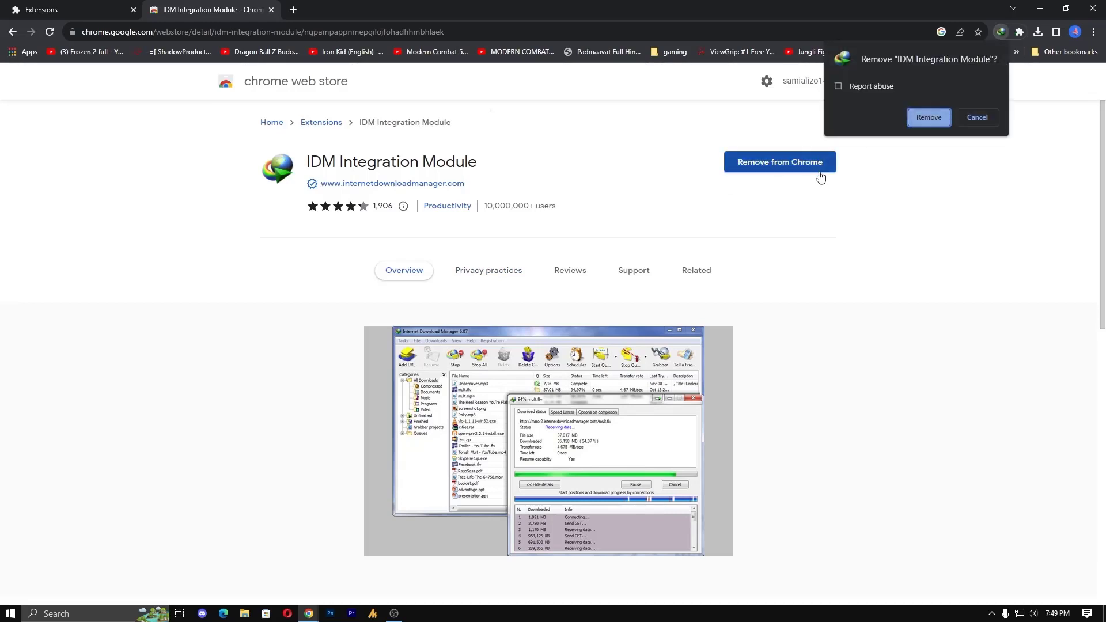
{"action": "left_click", "coordinate": [930, 117]}
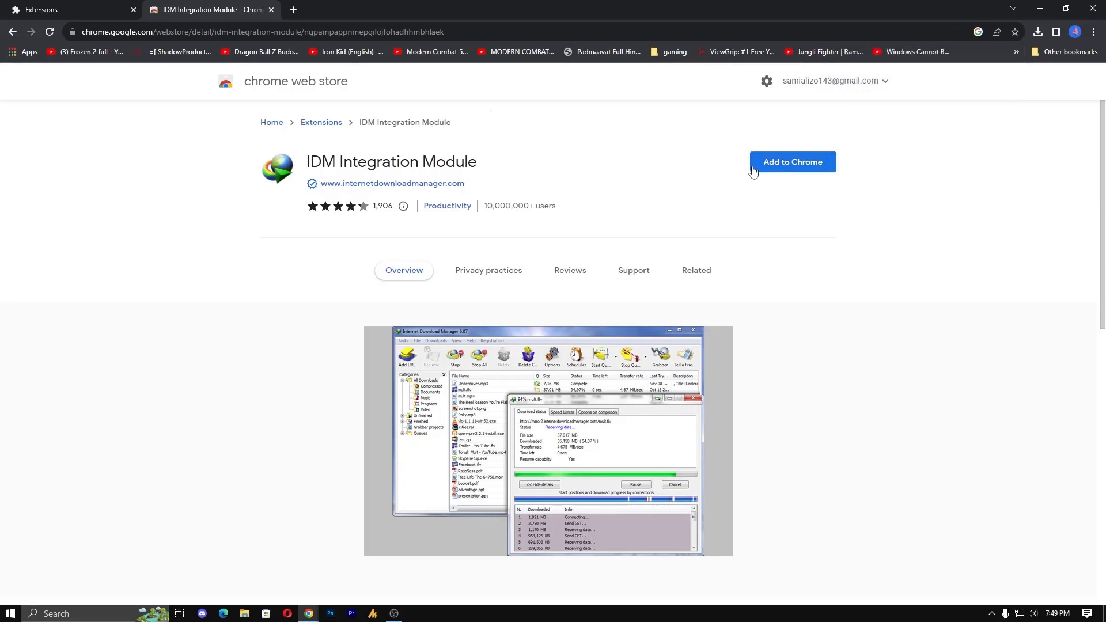
{"action": "left_click", "coordinate": [795, 173]}
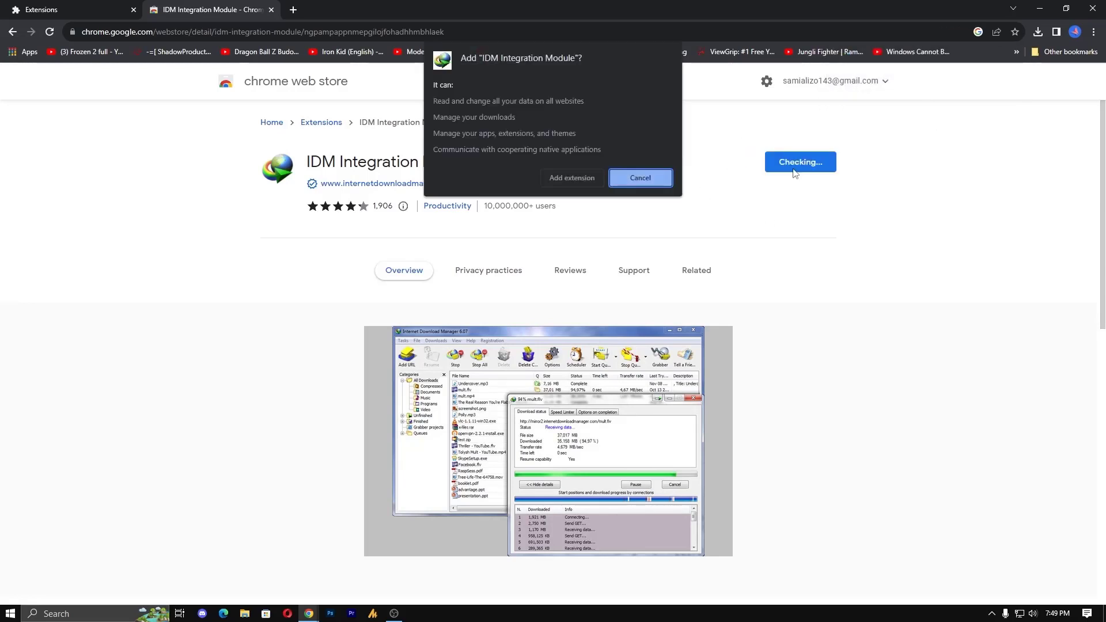
{"action": "left_click", "coordinate": [565, 178]}
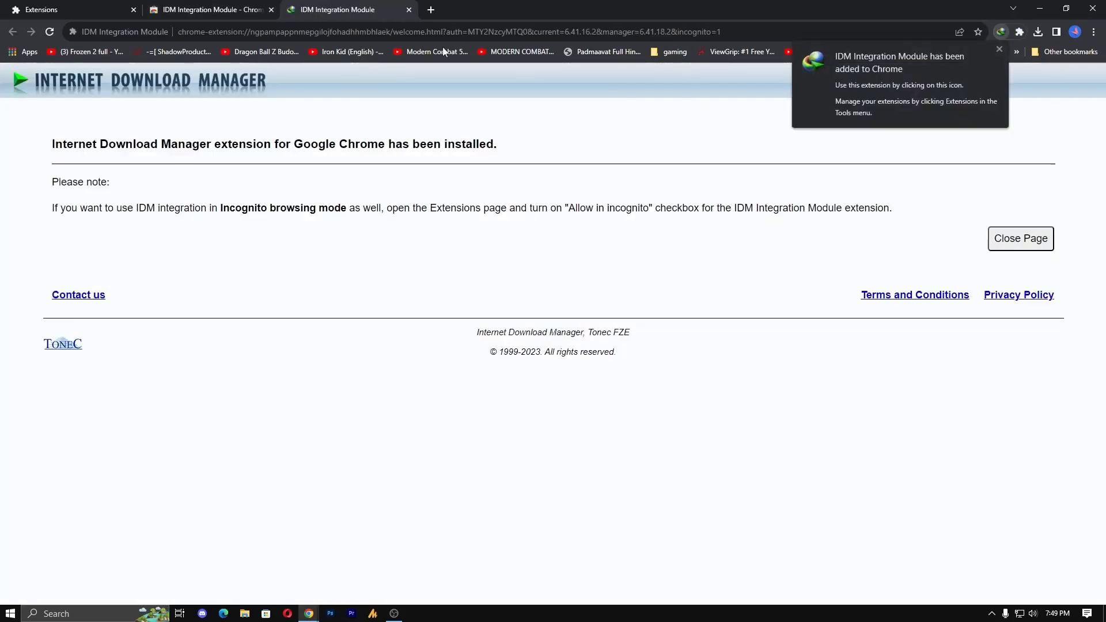
{"action": "left_click", "coordinate": [409, 10]}
{"action": "left_click", "coordinate": [271, 10]}
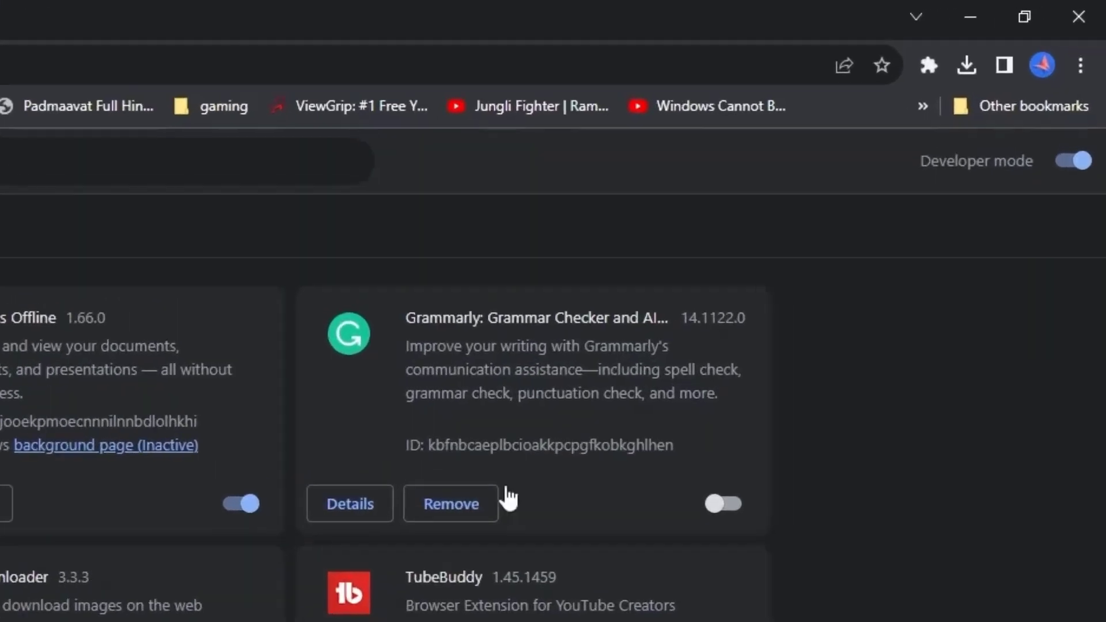
Step: Open the History page and its Clear browsing data options
{"action": "left_click", "coordinate": [1081, 67]}
{"action": "mouse_move", "coordinate": [951, 154]}
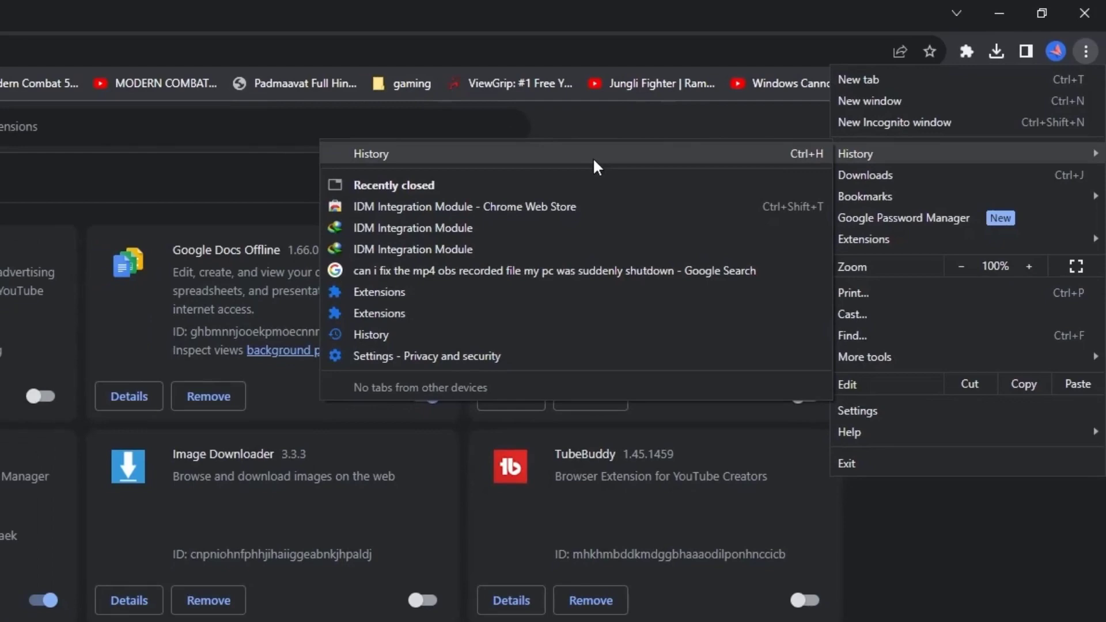
{"action": "left_click", "coordinate": [594, 164]}
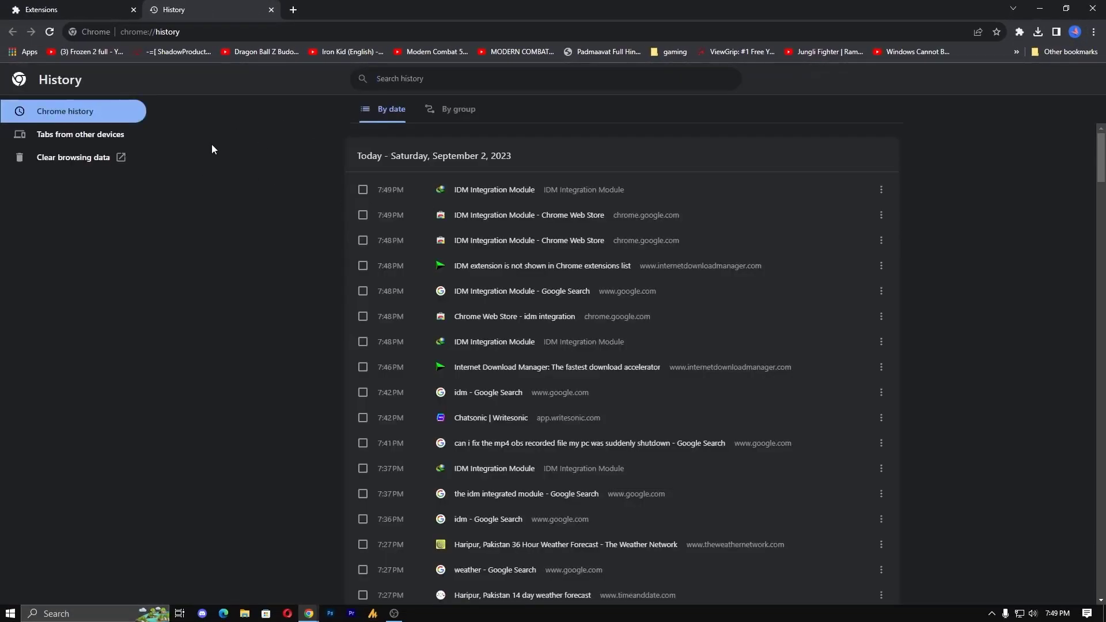
{"action": "left_click", "coordinate": [74, 158]}
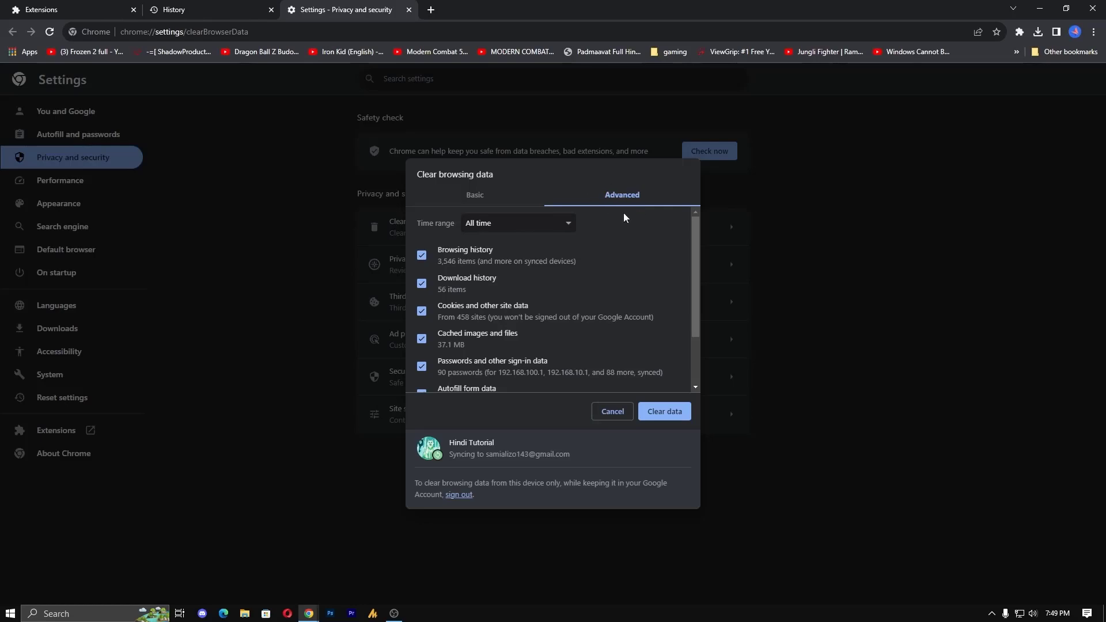
Step: Pick All time, tick Site settings and hosted app data, cancel, and close Settings
{"action": "left_click", "coordinate": [567, 227]}
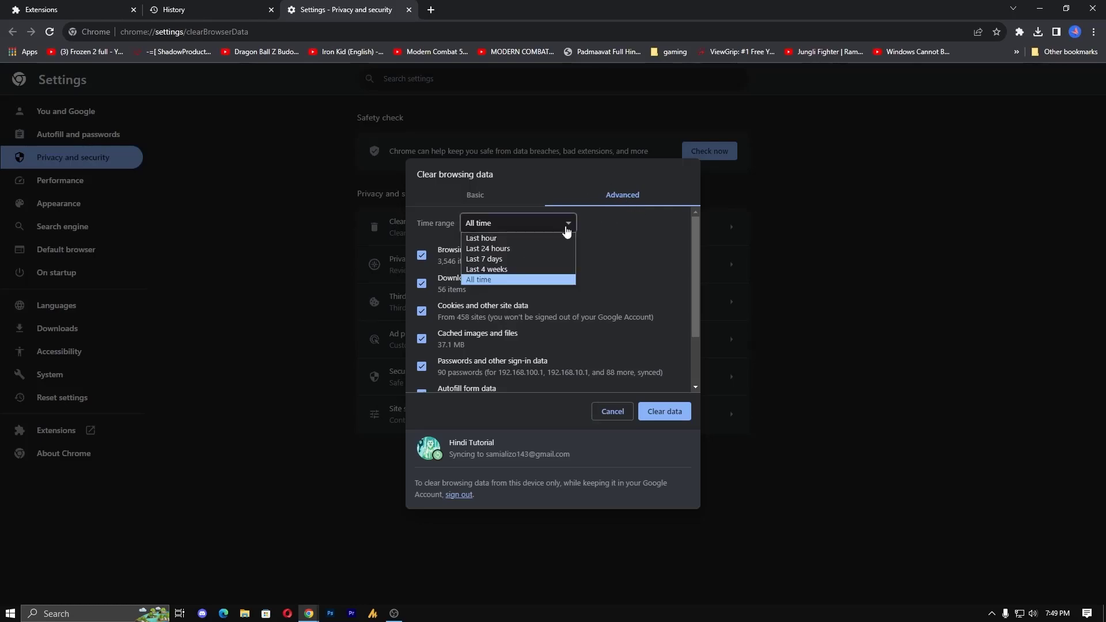
{"action": "left_click", "coordinate": [503, 280]}
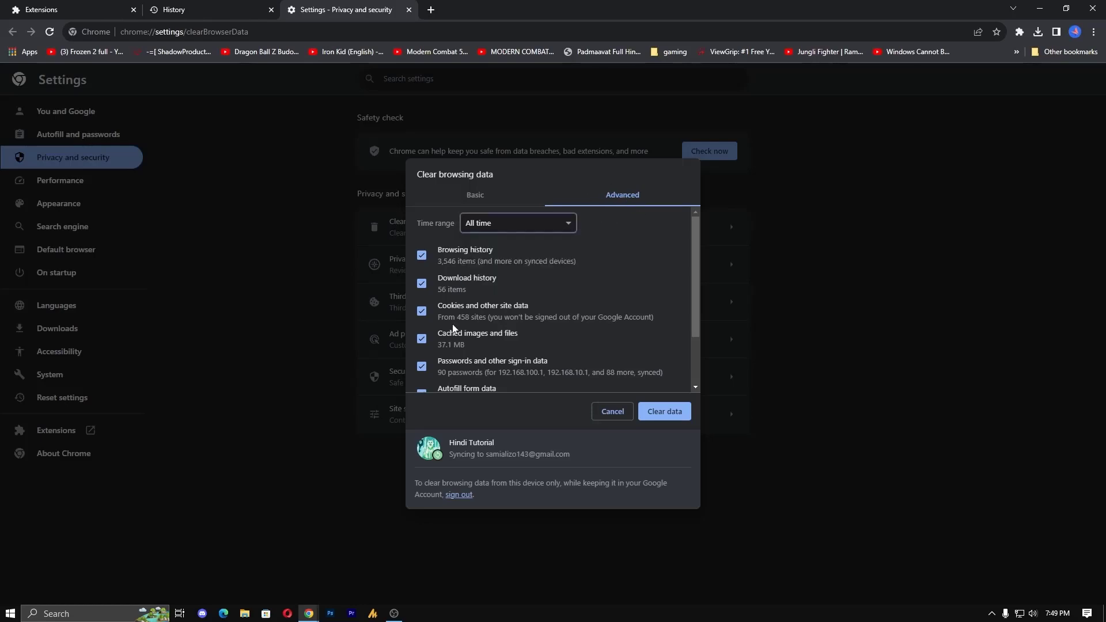
{"action": "scroll", "coordinate": [450, 345], "scroll_direction": "down", "scroll_amount": 2}
{"action": "left_click", "coordinate": [422, 351]}
{"action": "left_click", "coordinate": [423, 378]}
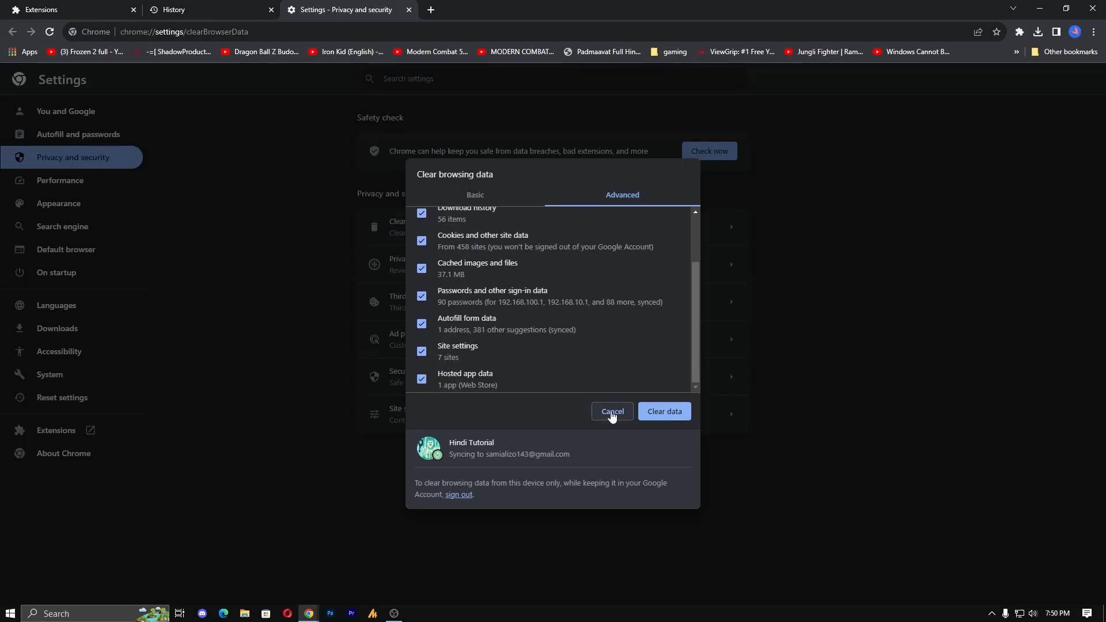
{"action": "left_click", "coordinate": [665, 412]}
{"action": "left_click", "coordinate": [409, 10]}
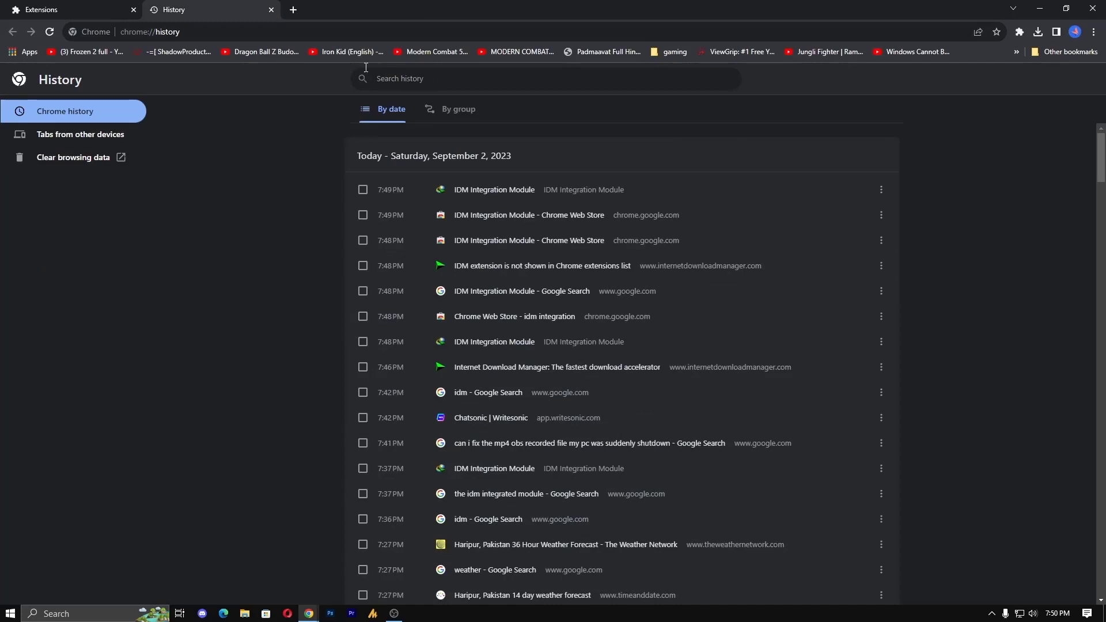
Step: Close the History tab and go to Chrome's Extensions management page via the menu
{"action": "left_click", "coordinate": [271, 9]}
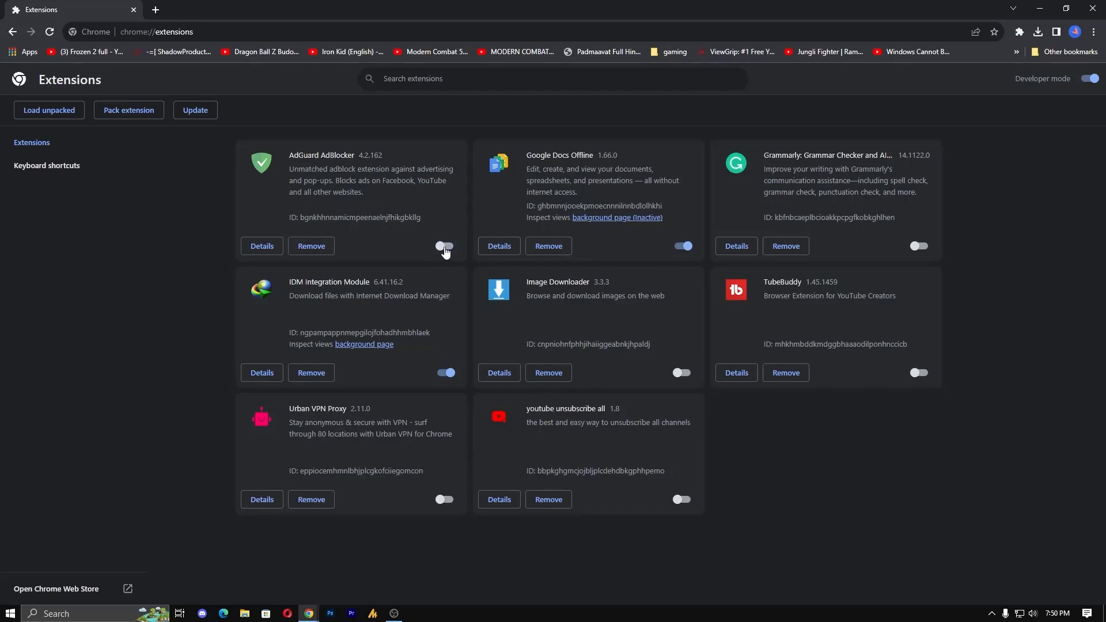
{"action": "left_click", "coordinate": [1094, 33]}
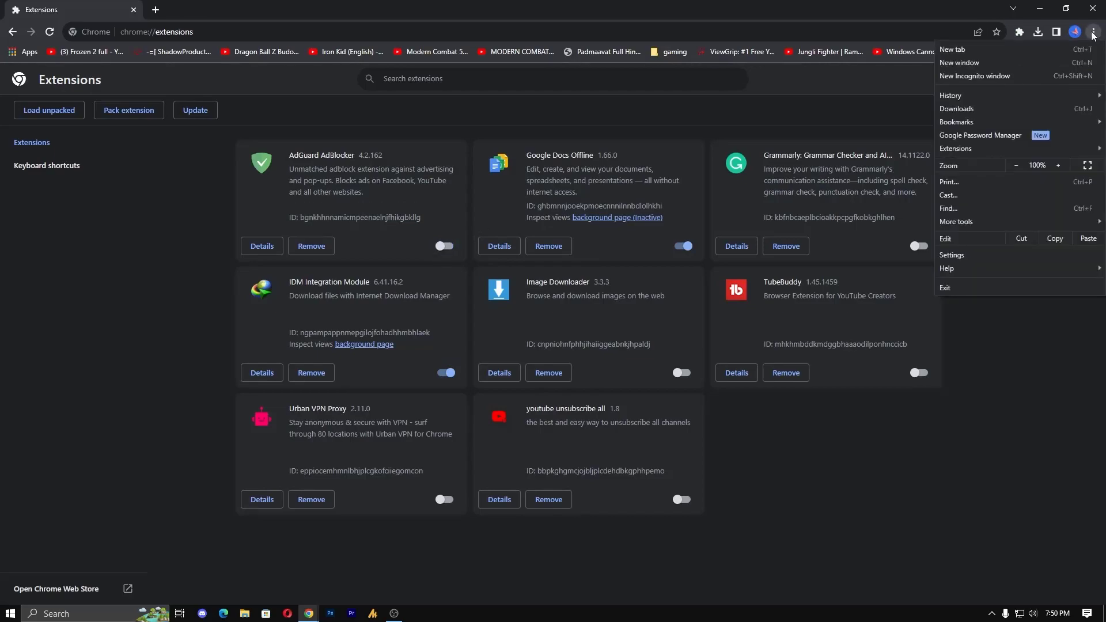
{"action": "mouse_move", "coordinate": [846, 258]}
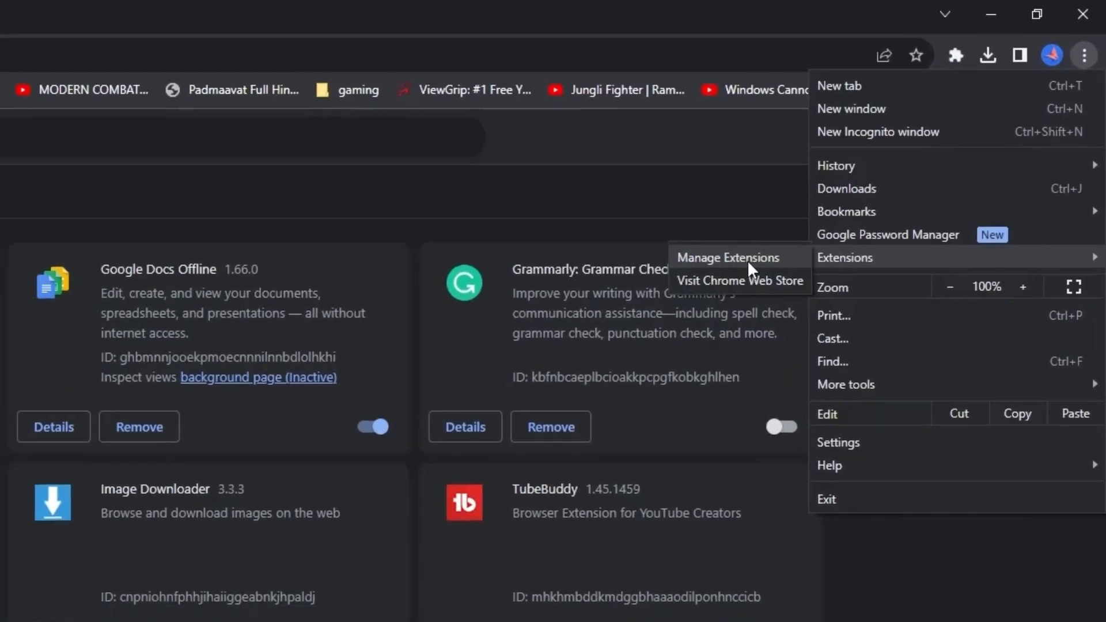
{"action": "left_click", "coordinate": [748, 265]}
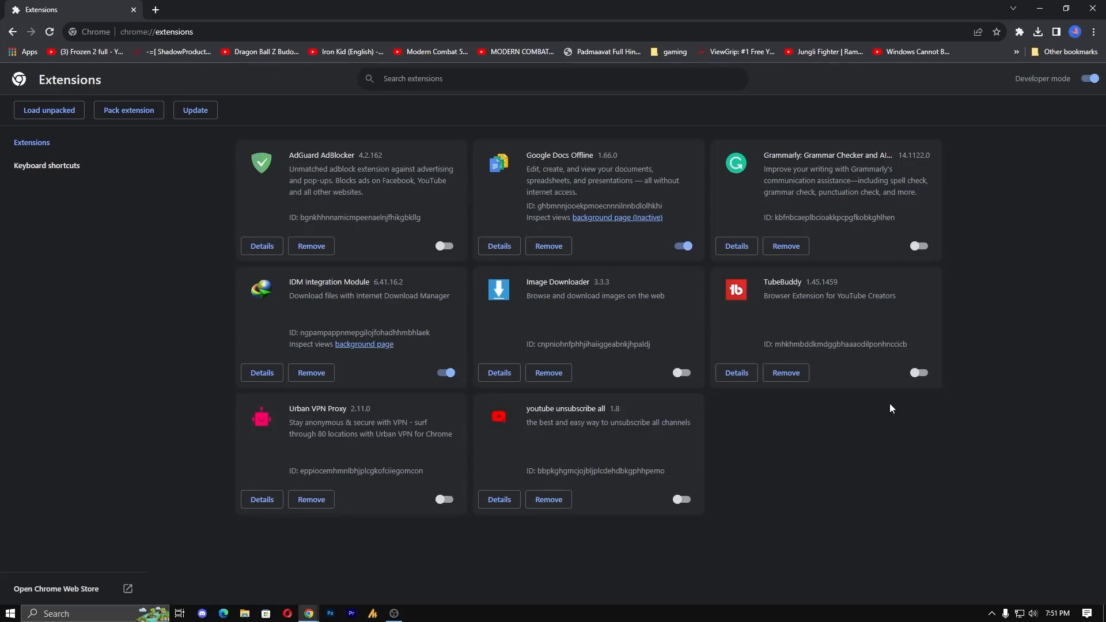
Step: Close Chrome and bring up IDM's main window from the system tray
{"action": "left_click", "coordinate": [1091, 10]}
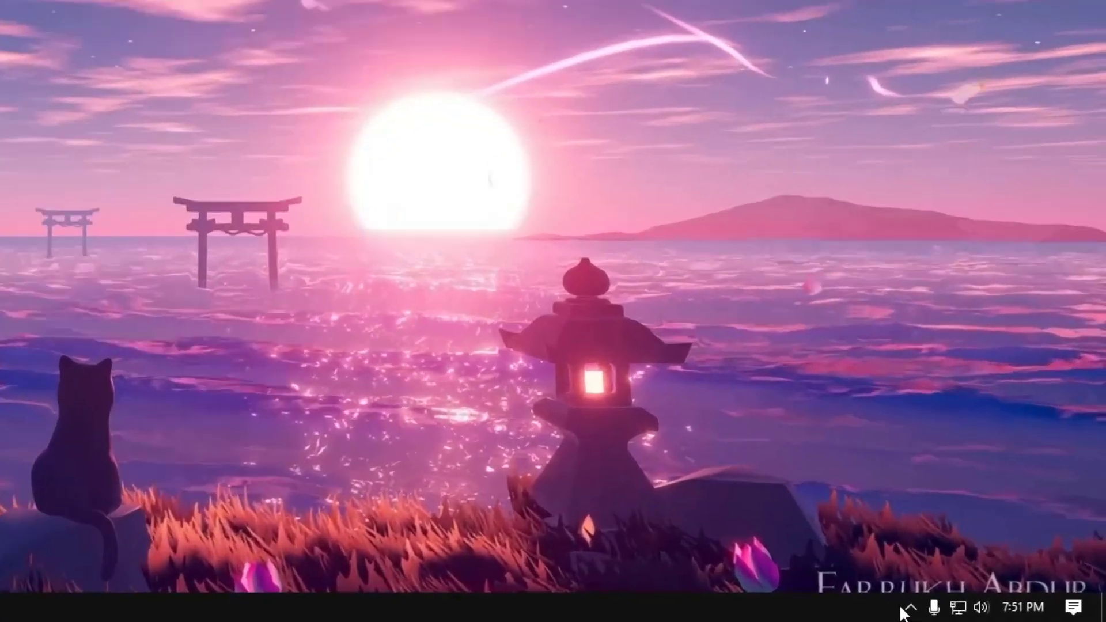
{"action": "left_click", "coordinate": [907, 607]}
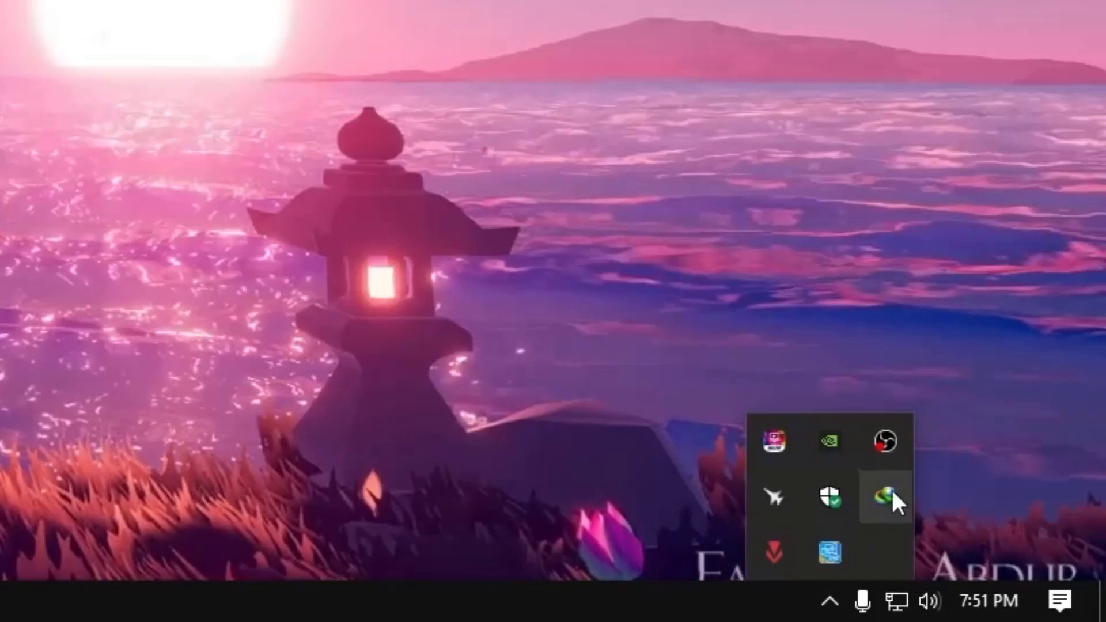
{"action": "double_click", "coordinate": [886, 496]}
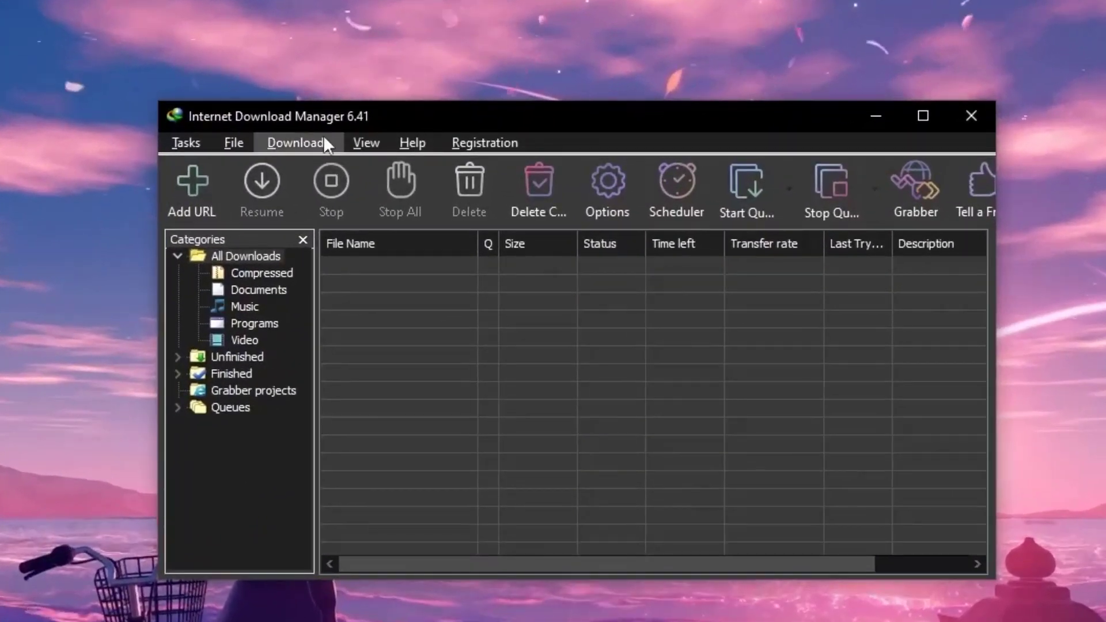
Step: Review Google Chrome in IDM's Downloads > Options browser integration, confirm with OK, and close IDM
{"action": "left_click", "coordinate": [298, 143]}
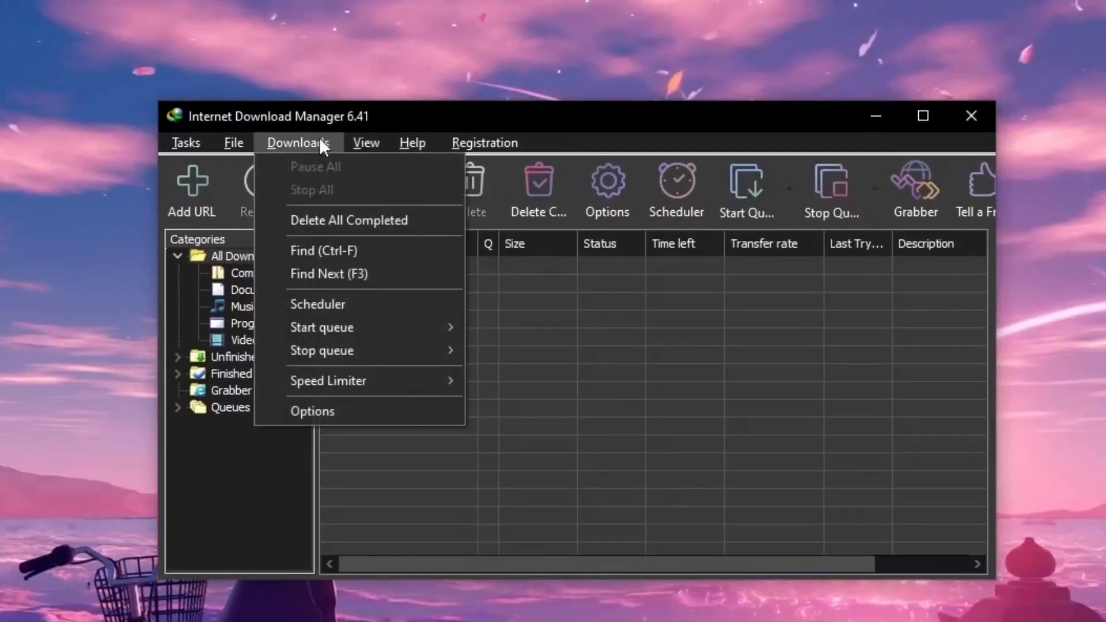
{"action": "left_click", "coordinate": [379, 405]}
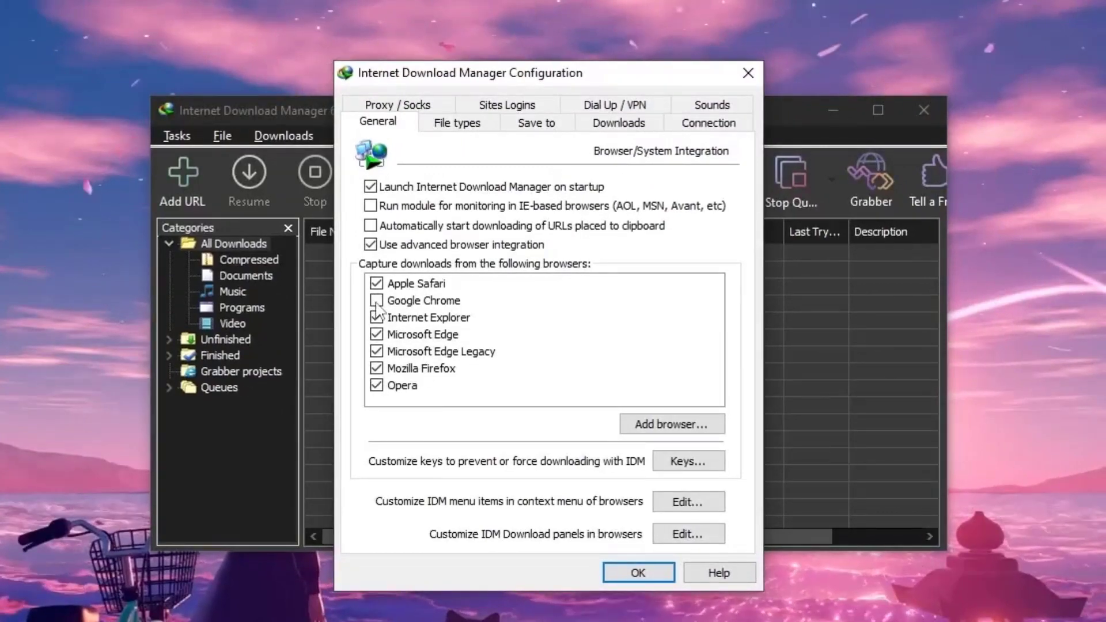
{"action": "left_click", "coordinate": [638, 573]}
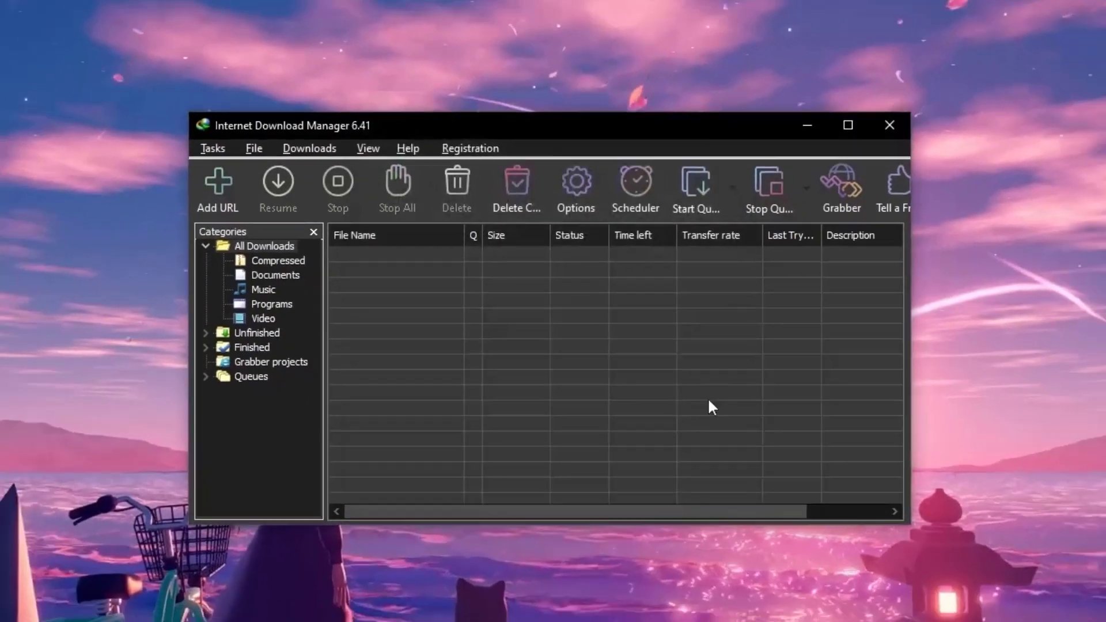
{"action": "left_click", "coordinate": [778, 176]}
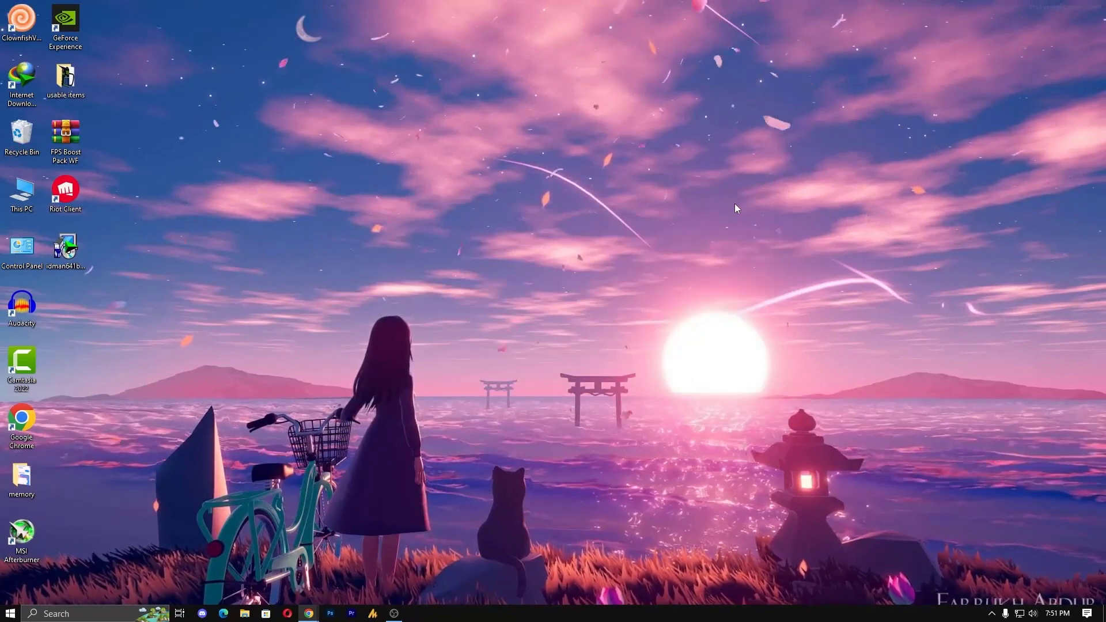